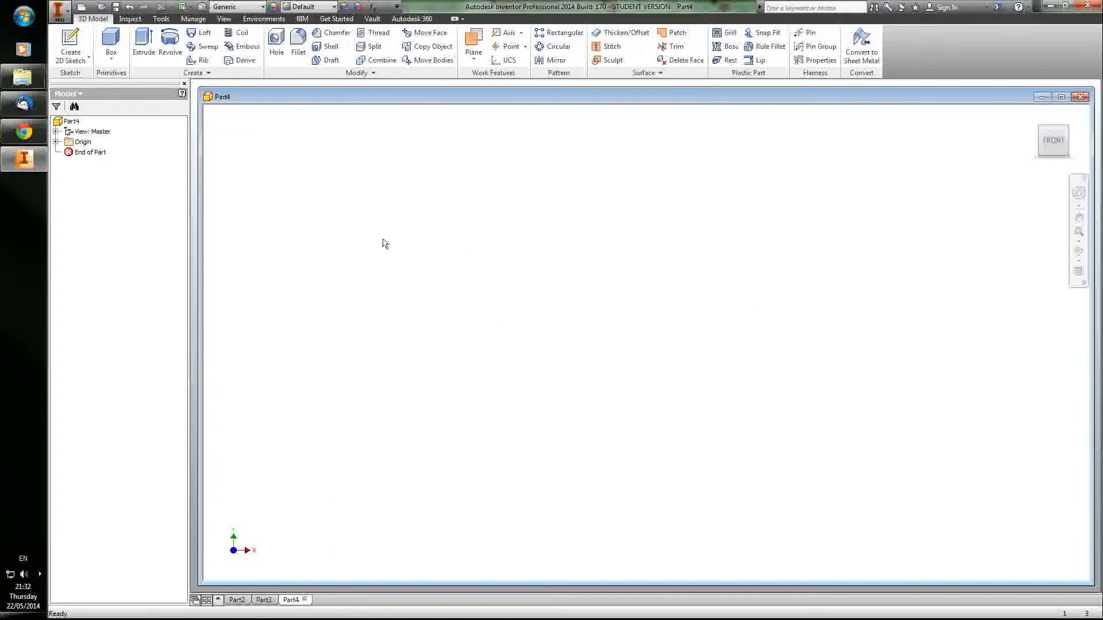
Step: Start a sketch on the XZ plane and draw a rectangle about 0.56 in tall enclosing the origin
left_click(70, 43)
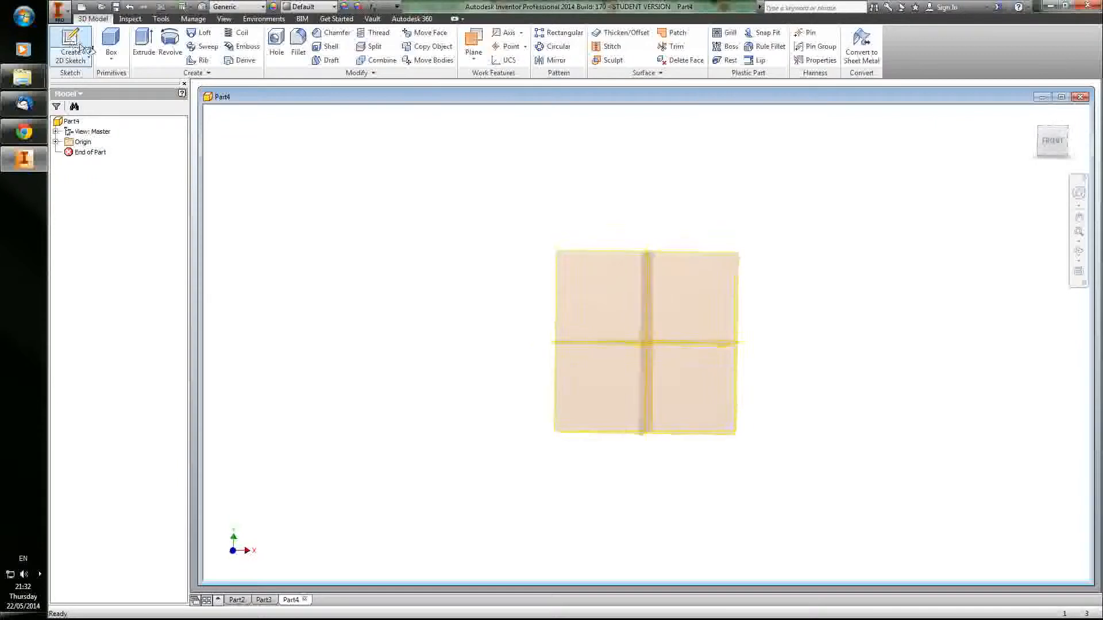
left_click(669, 379)
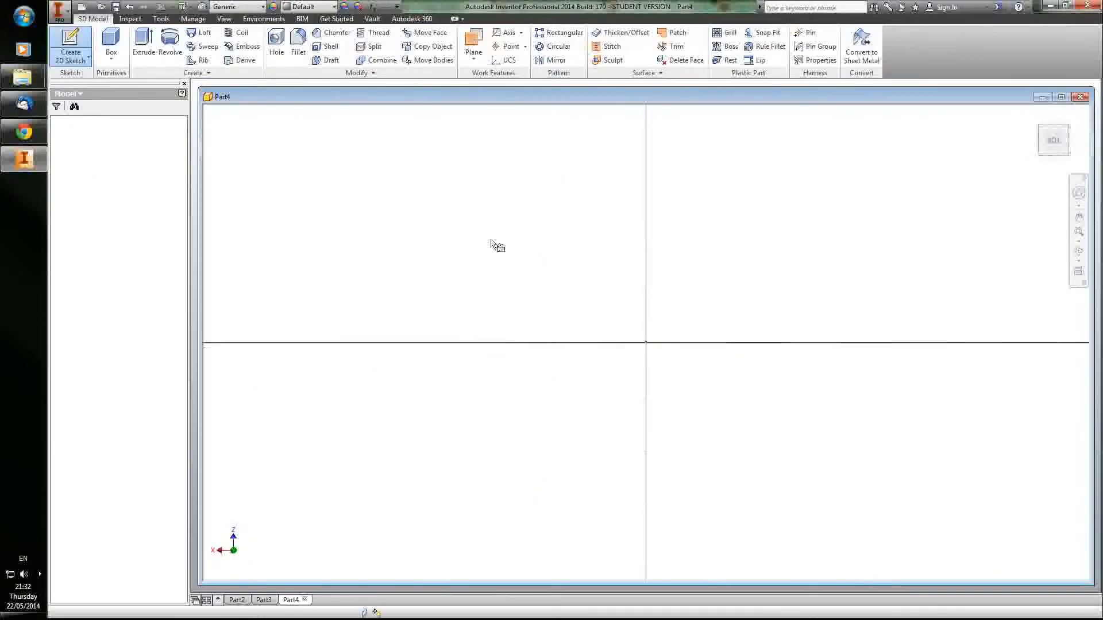
left_click(148, 42)
left_click(511, 415)
left_click(787, 217)
key("Escape")
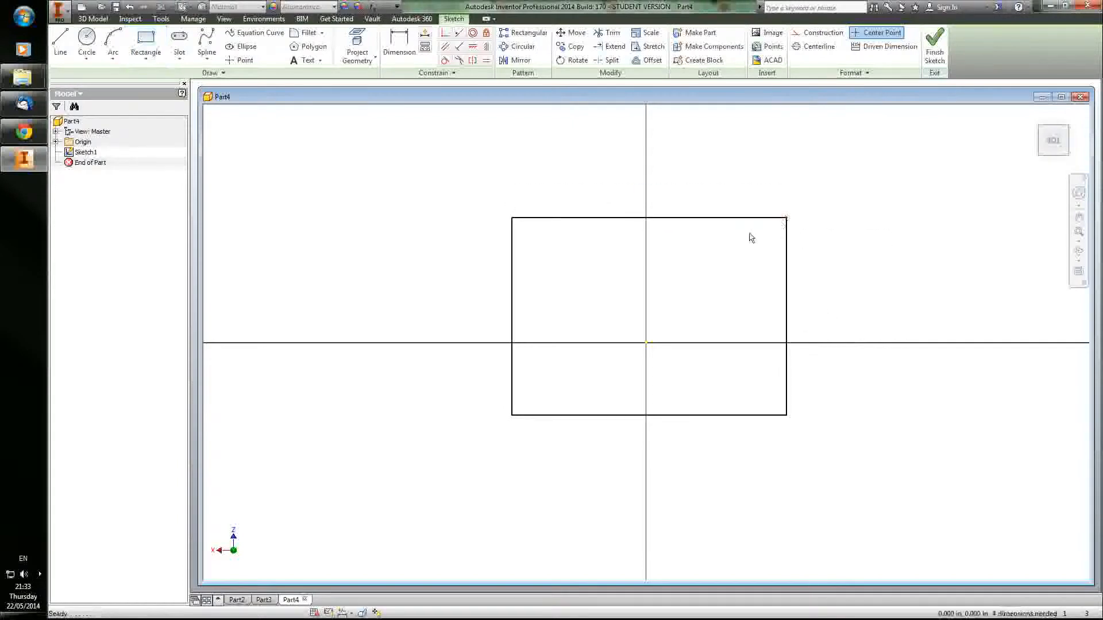
Step: Dimension the horizontal distance from the rectangle's left edge to the origin, keeping the distance as drawn
key("d")
left_click(514, 359)
left_click(648, 348)
left_click(595, 179)
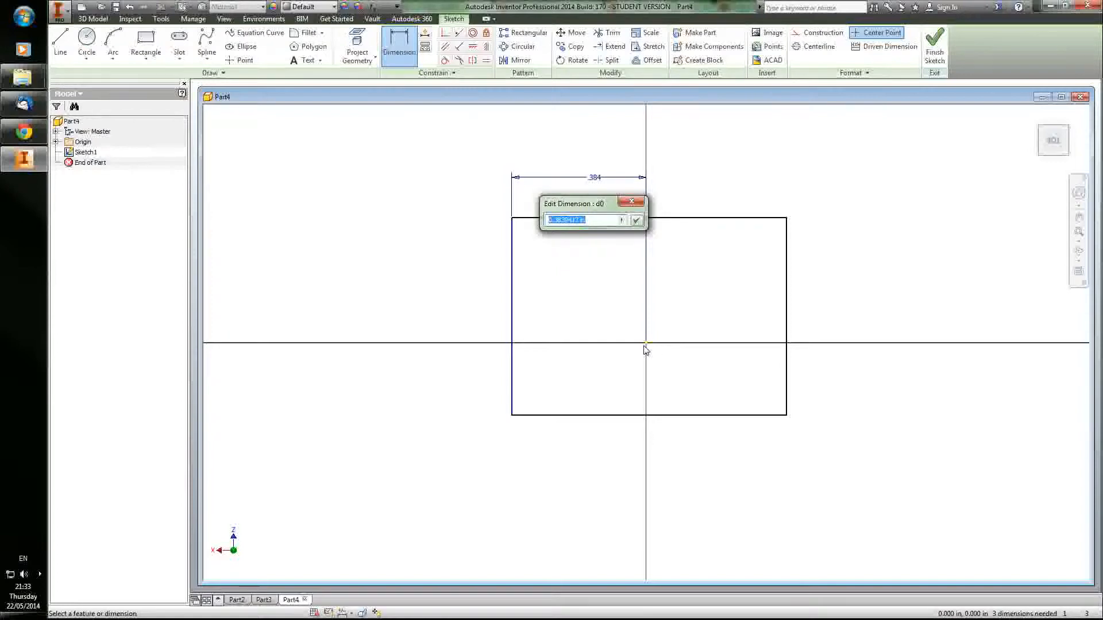
left_click(632, 201)
left_click(587, 180)
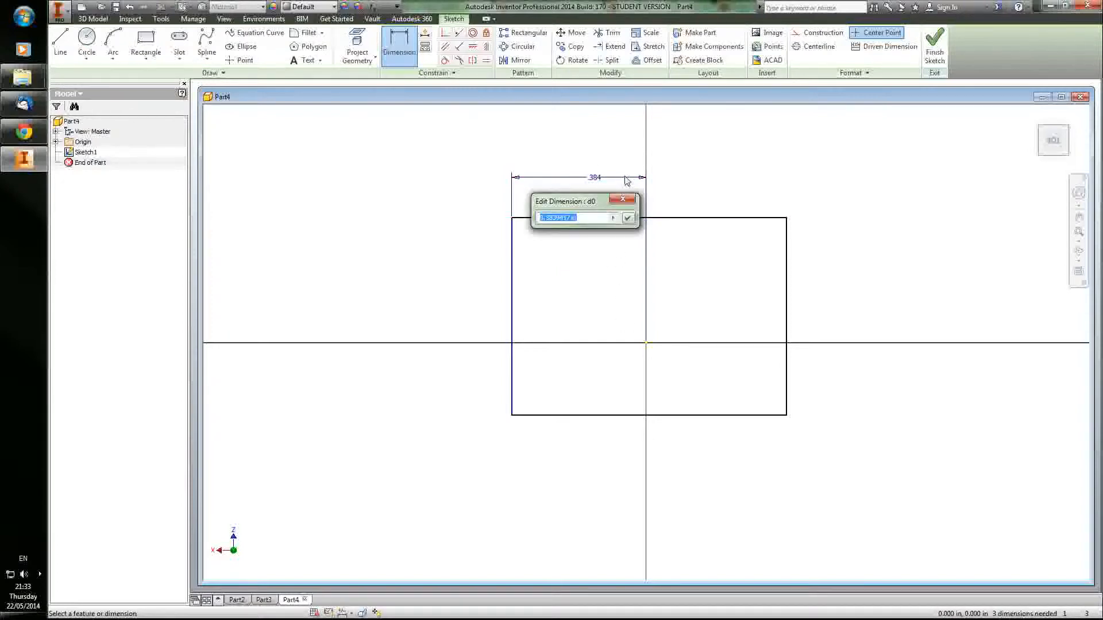
key("Escape")
key("Escape")
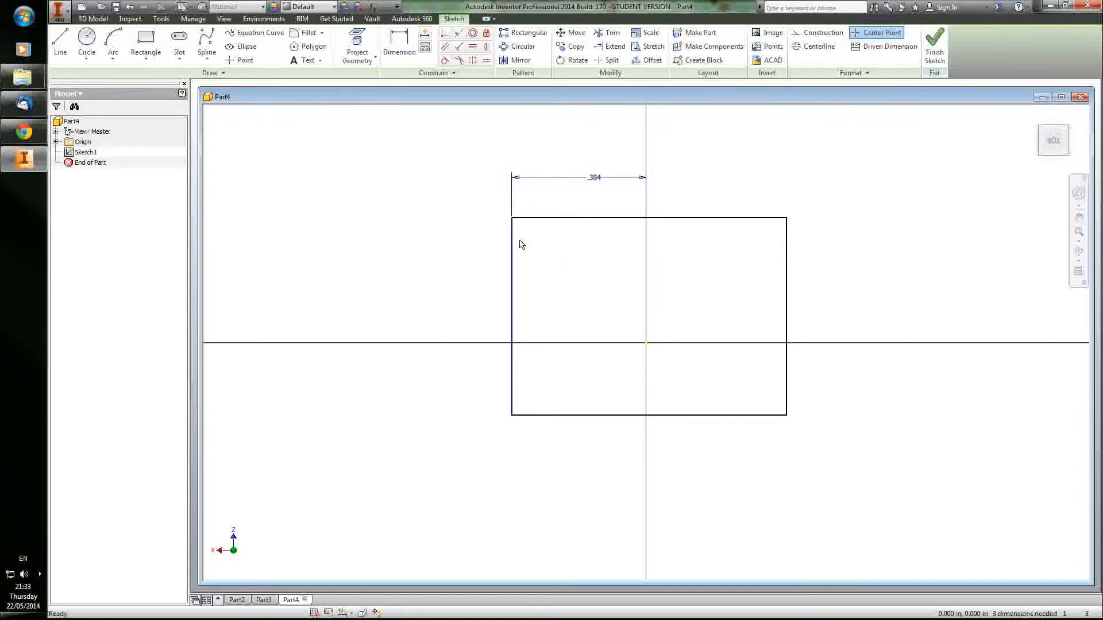
Step: Dimension the rectangle's width between its two vertical edges and set it to 1.5 in
left_click(512, 239)
left_click(786, 266, "ctrl")
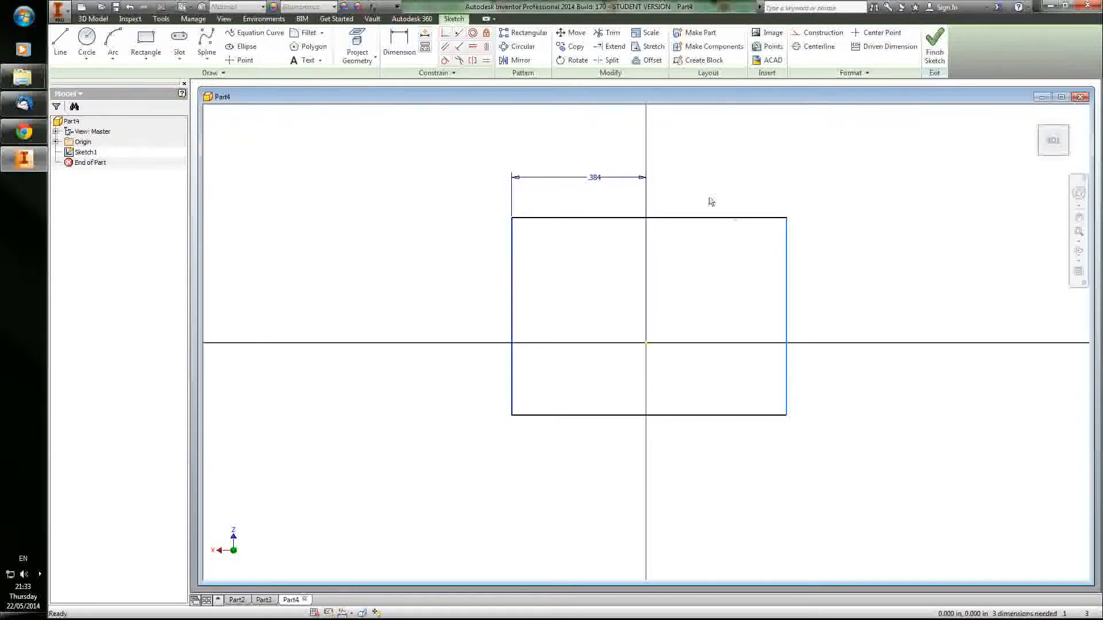
key("d")
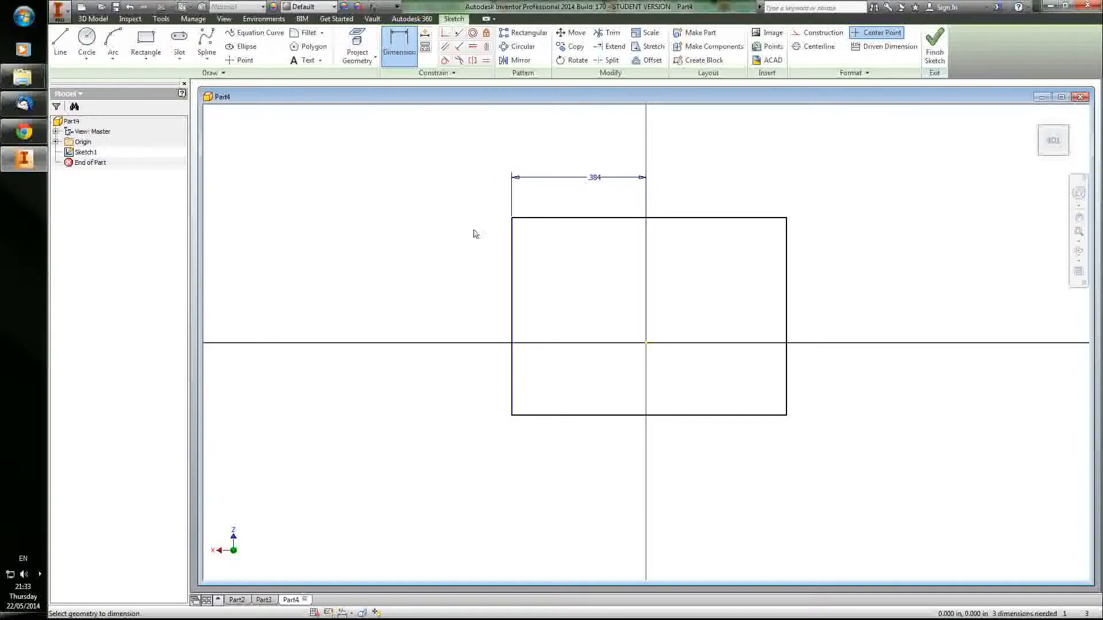
left_click(512, 253)
left_click(787, 258)
left_click(698, 150)
type("1.5")
key("Return")
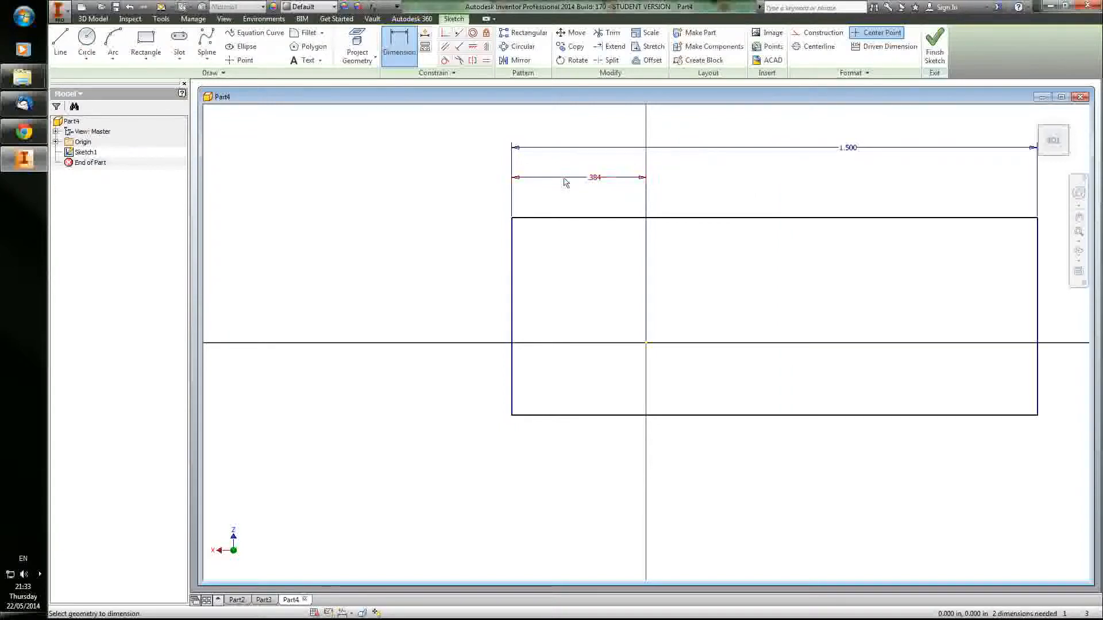
Step: Set the left edge's distance from the origin to half the rectangle's width with the expression d1/2
left_click(592, 177)
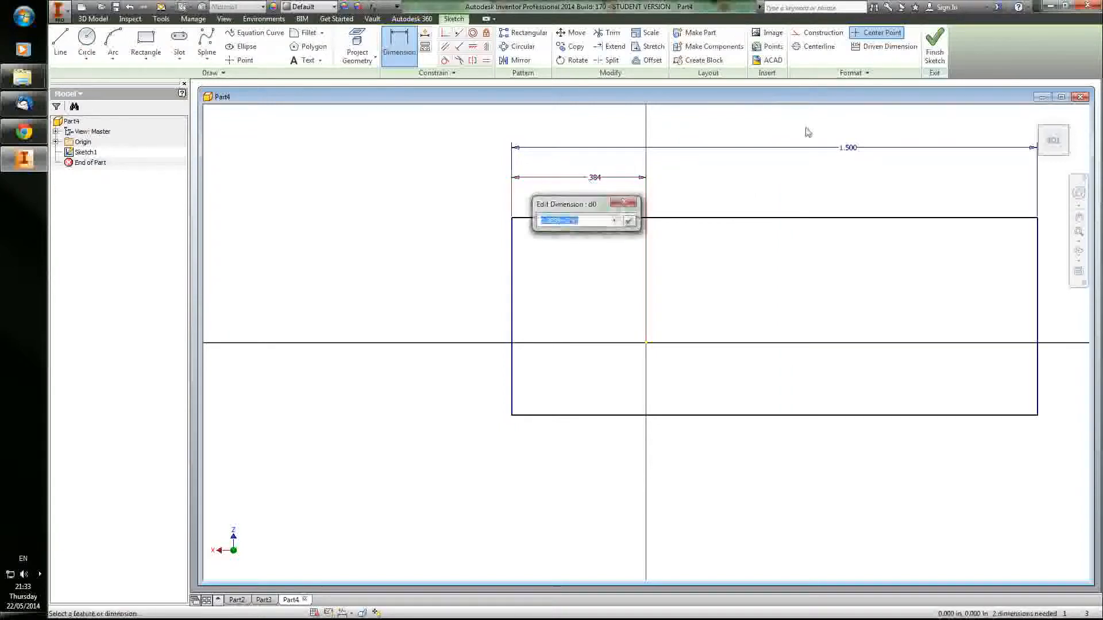
left_click(850, 148)
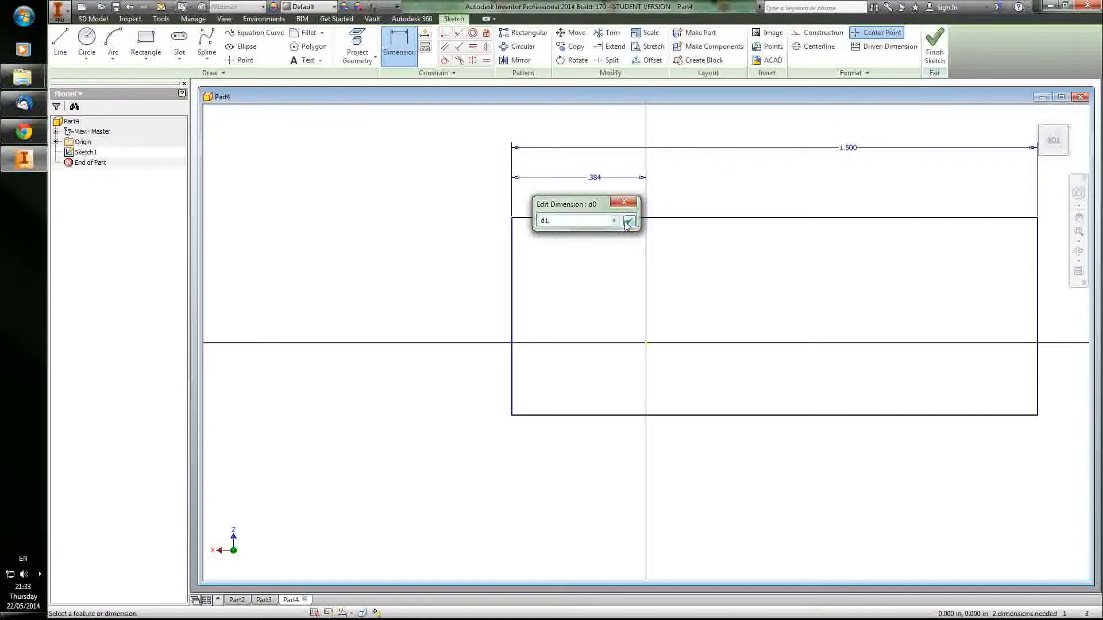
type("/2")
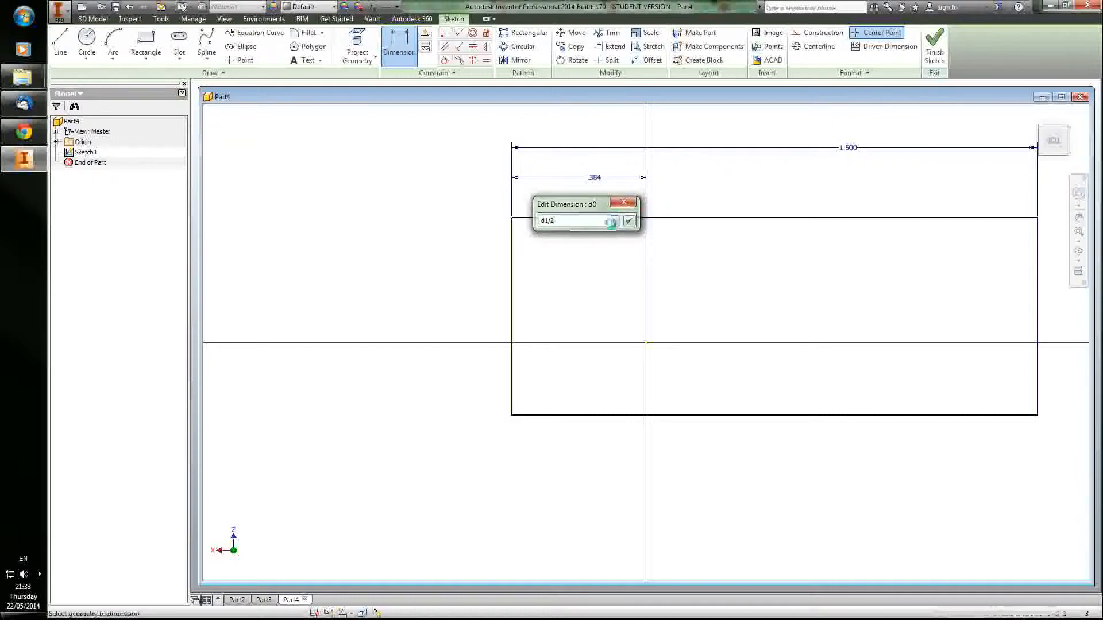
key("Return")
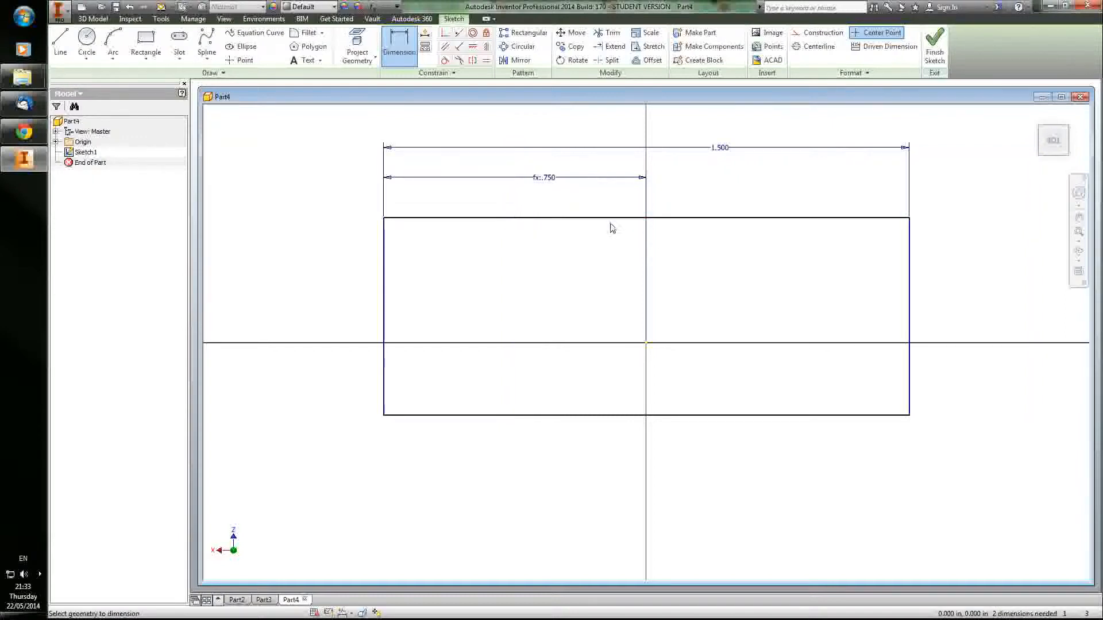
double_click(555, 187)
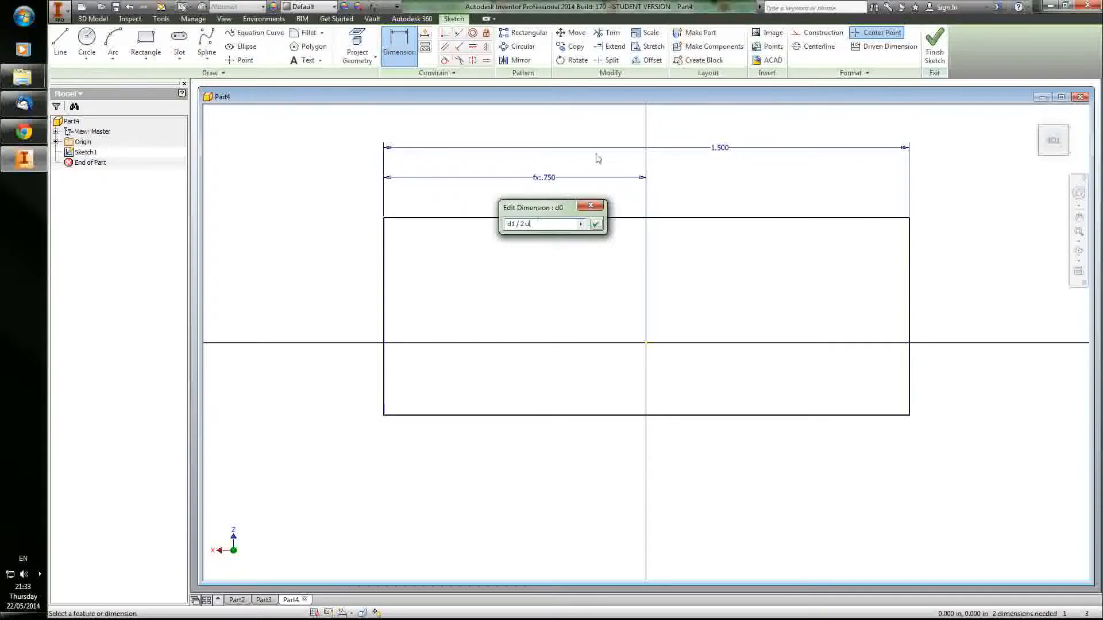
left_click(592, 204)
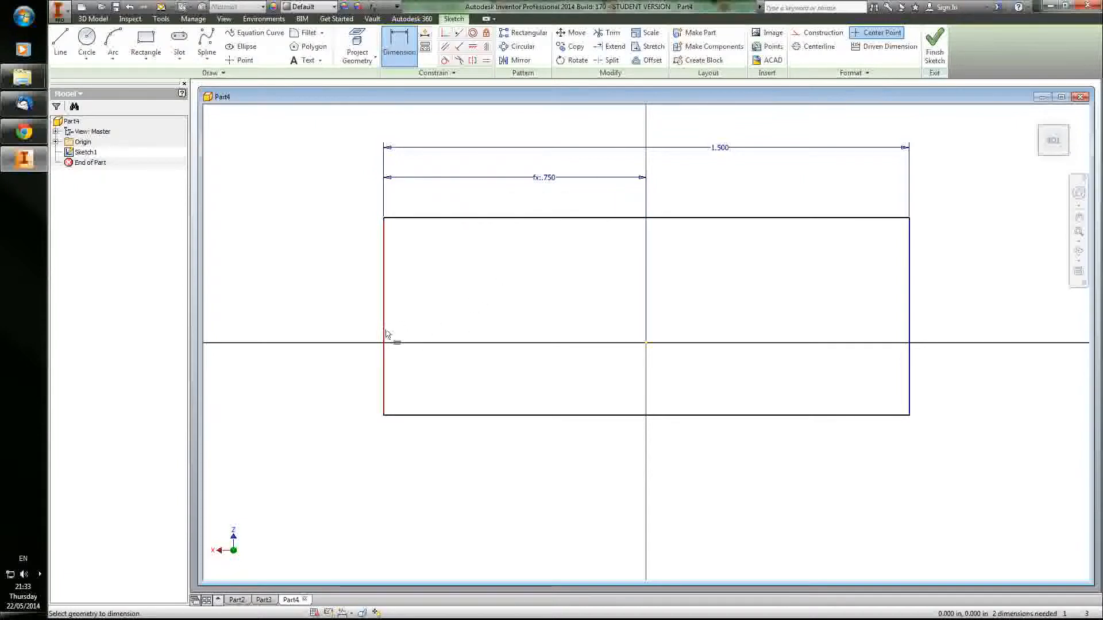
Step: Dimension the rectangle's left edge and set the height to 2 in
left_click(388, 352)
left_click(351, 352)
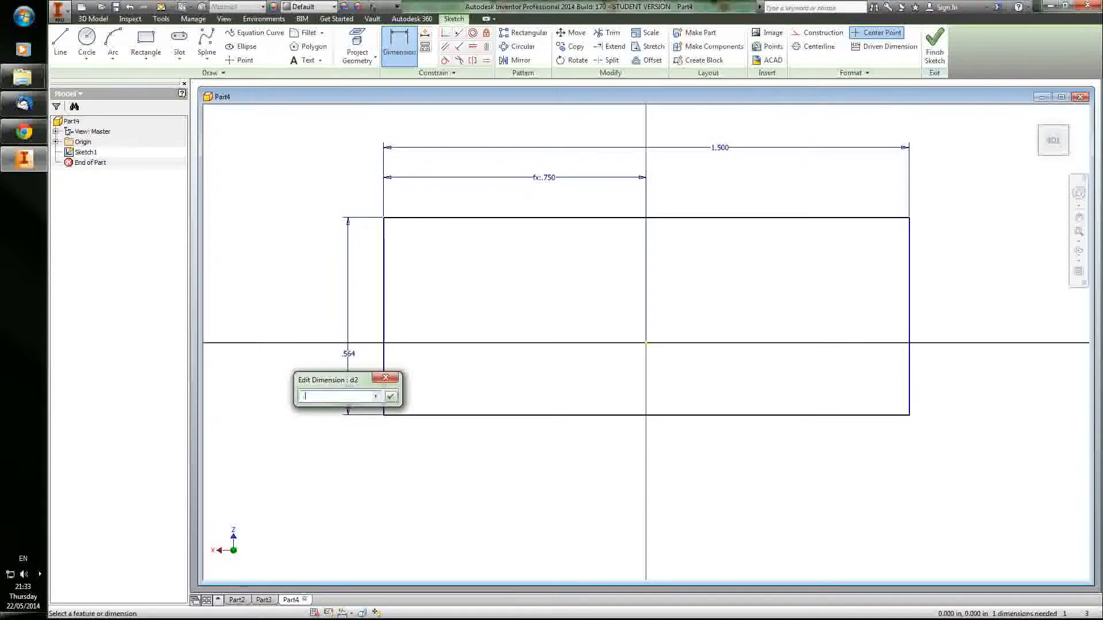
type("2")
key("Return")
Step: Dimension the vertical distance from the origin to the rectangle's bottom edge and set it to .25 in
scroll(391, 259, "up", 2)
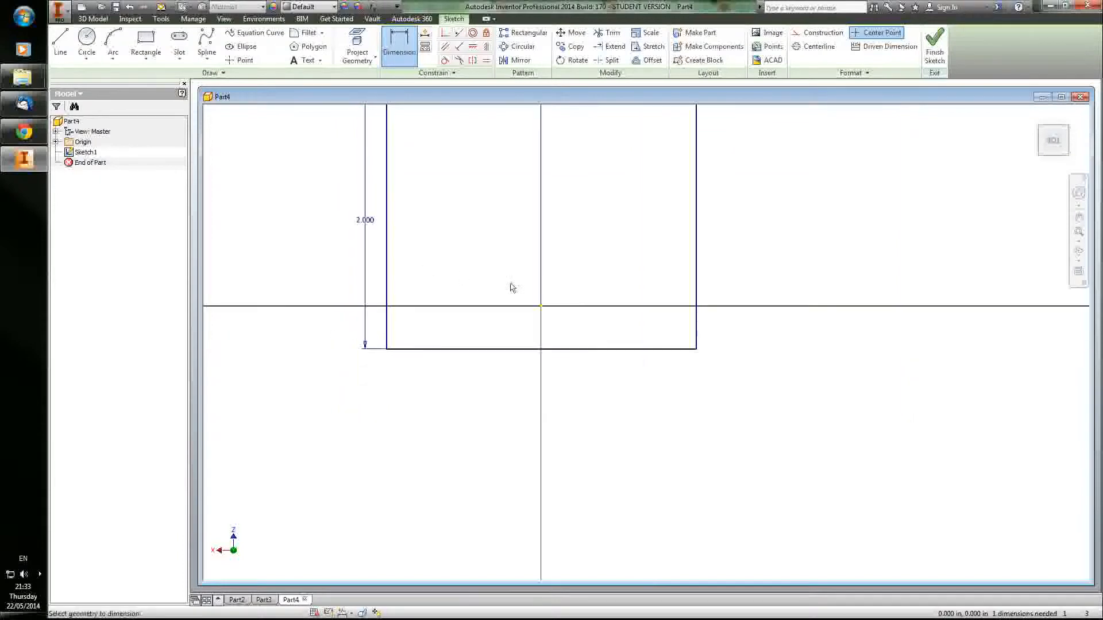
left_click(542, 306)
left_click(517, 350)
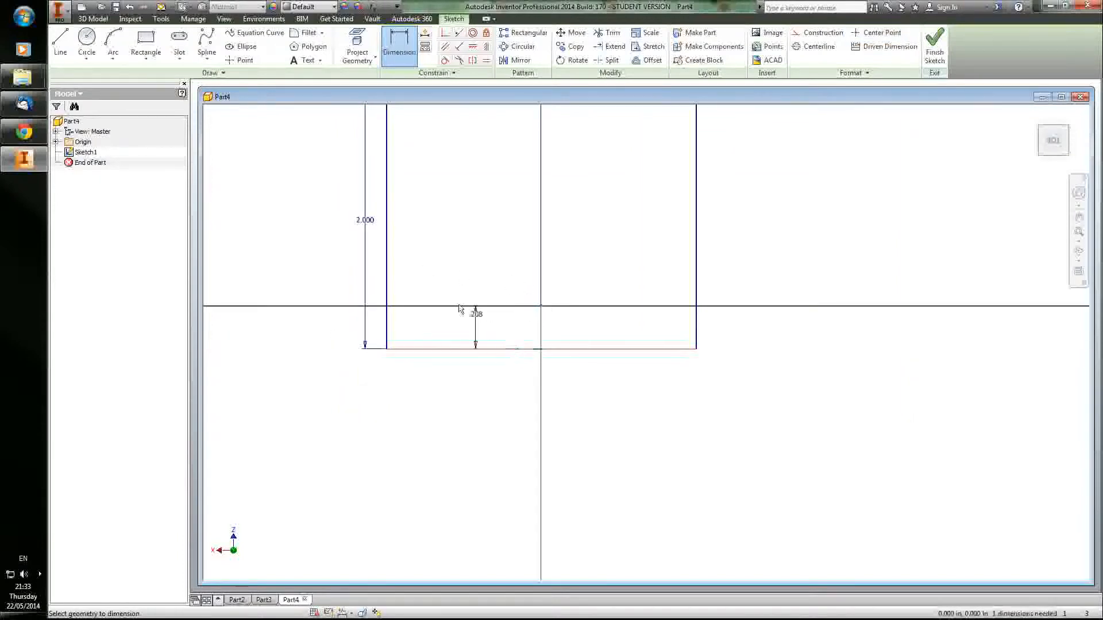
left_click(314, 314)
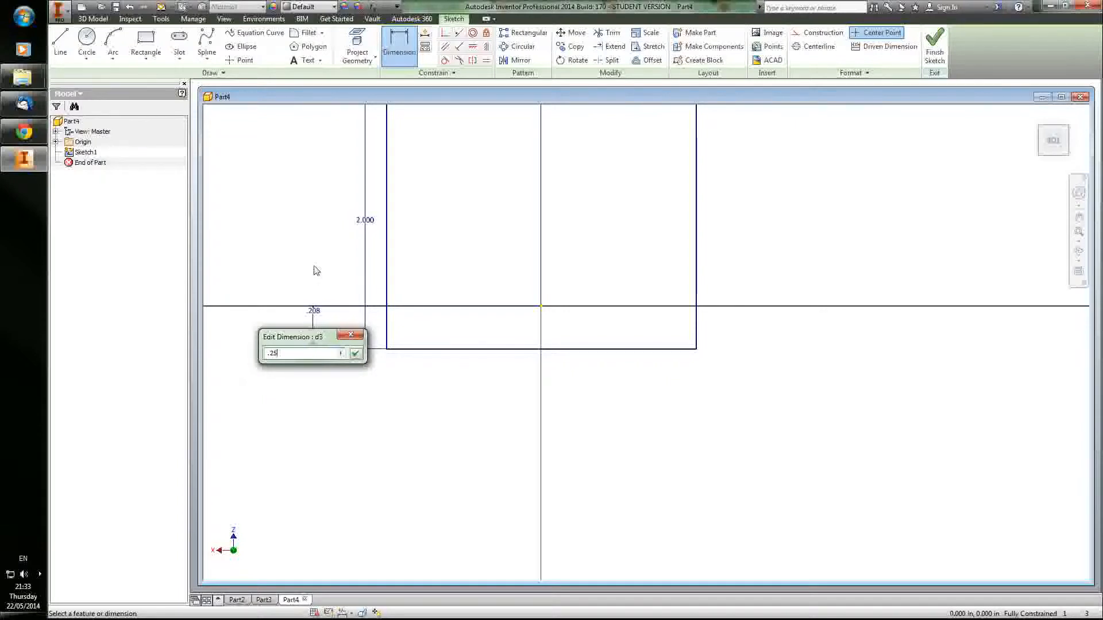
key("Return")
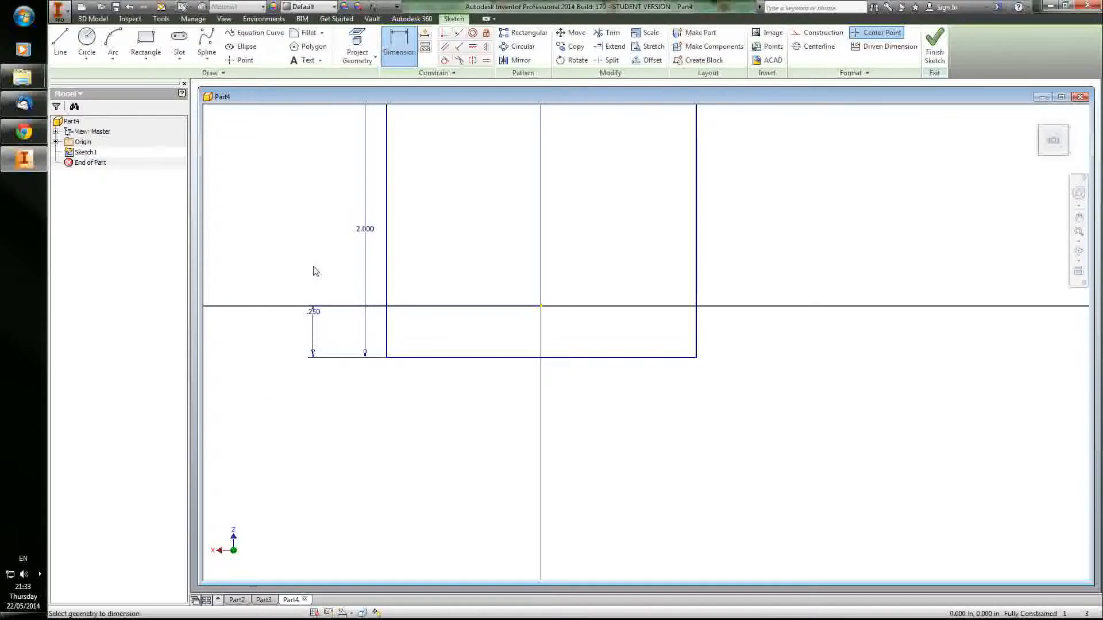
Step: Set the bottom edge's distance from the origin to half the rectangle's height with the expression d2/2
middle_click_drag(331, 185, 329, 257)
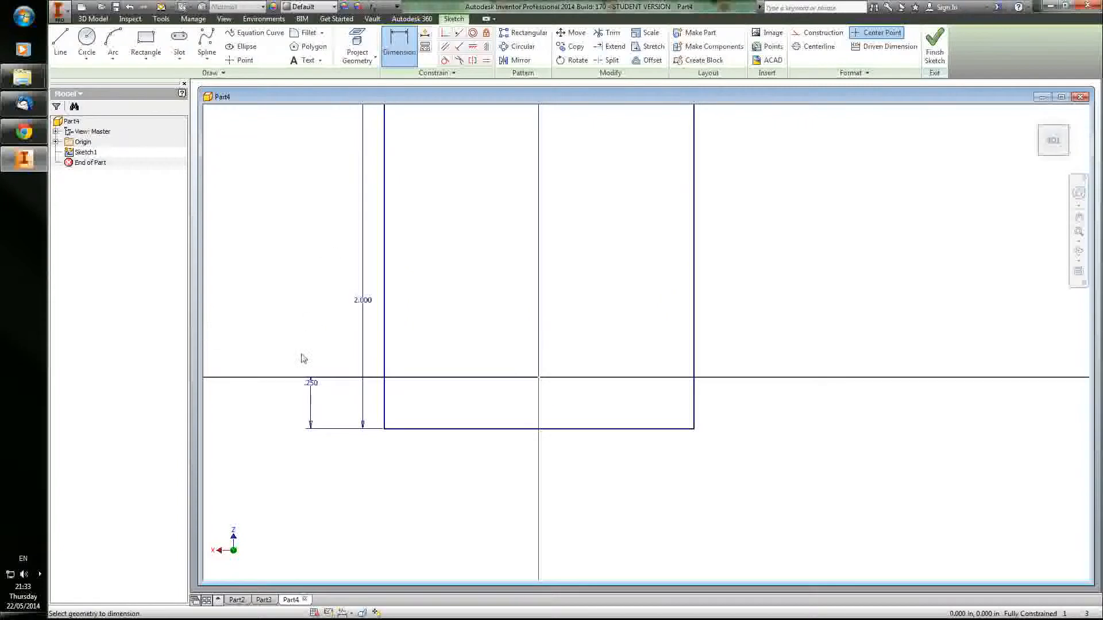
left_click(314, 385)
left_click(371, 301)
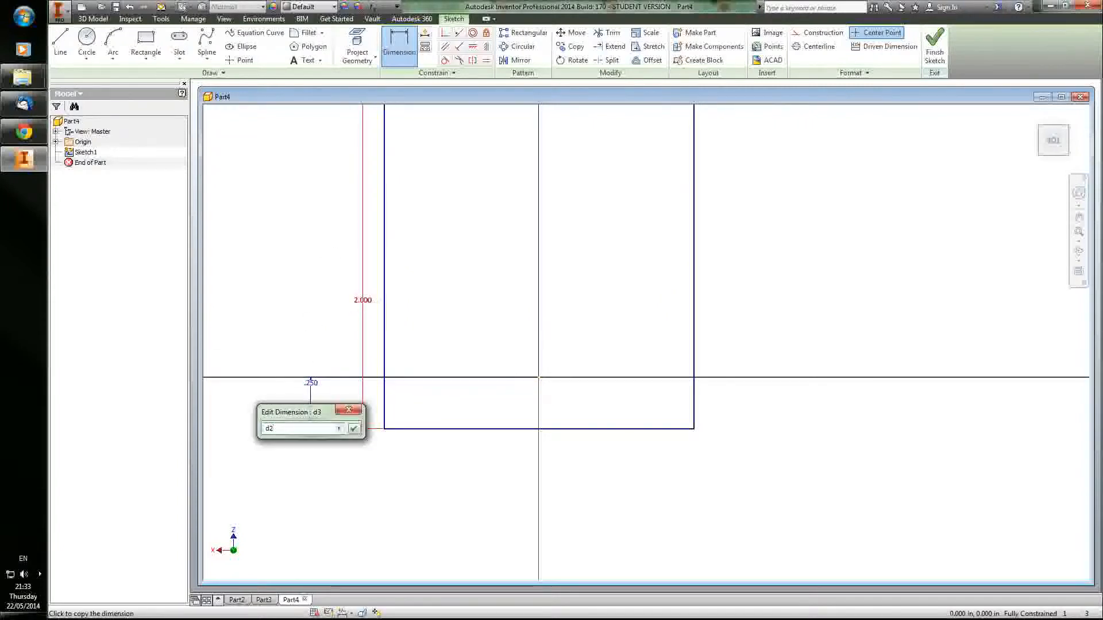
type("/2")
key("Return")
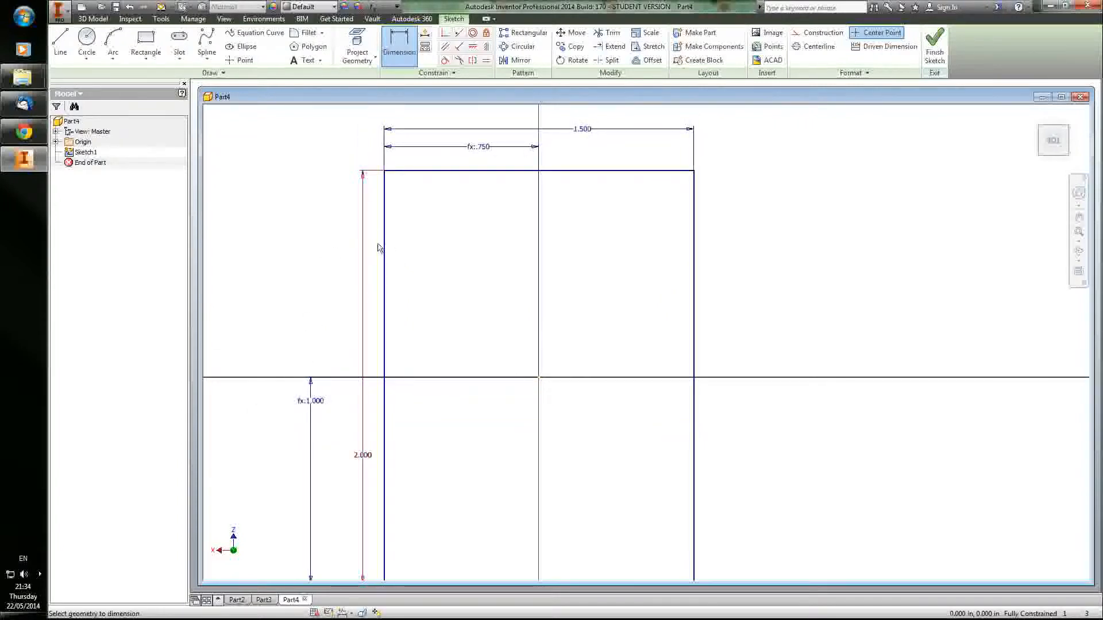
Step: Finish the rectangle sketch and return to the 3D model
scroll(382, 244, "down", 3)
middle_click_drag(383, 236, 439, 245)
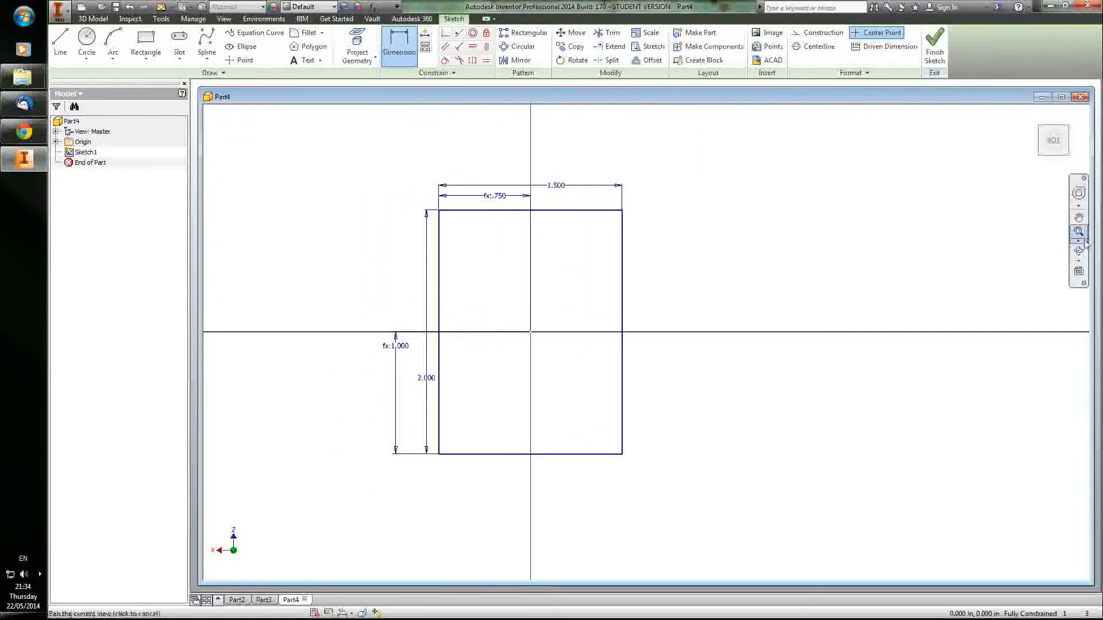
left_click(1084, 284)
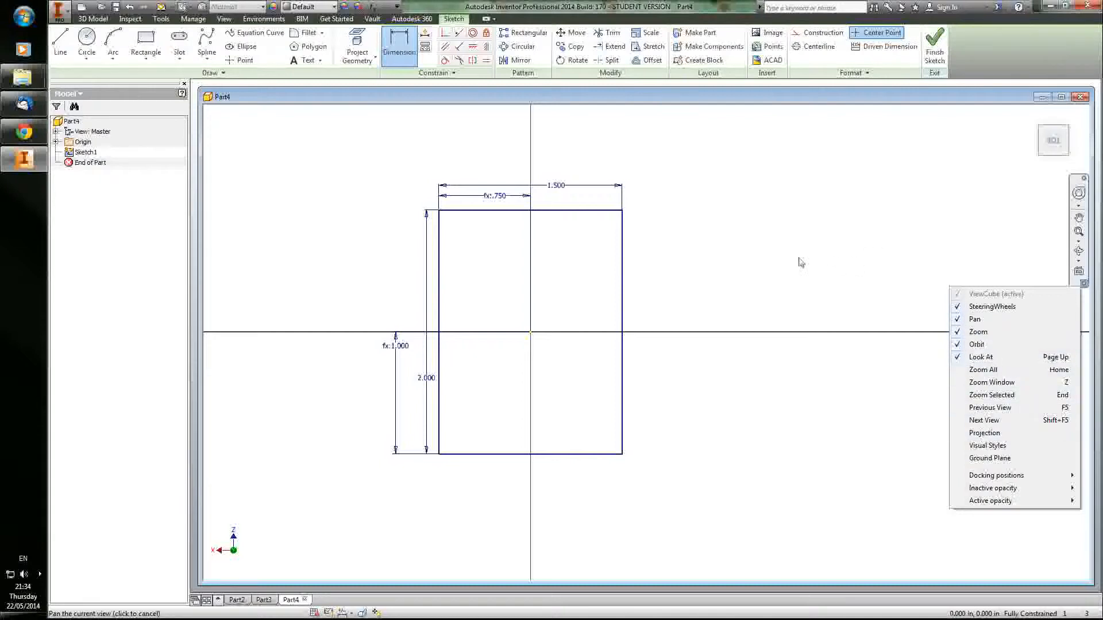
left_click(761, 262)
middle_click_drag(463, 295, 567, 304)
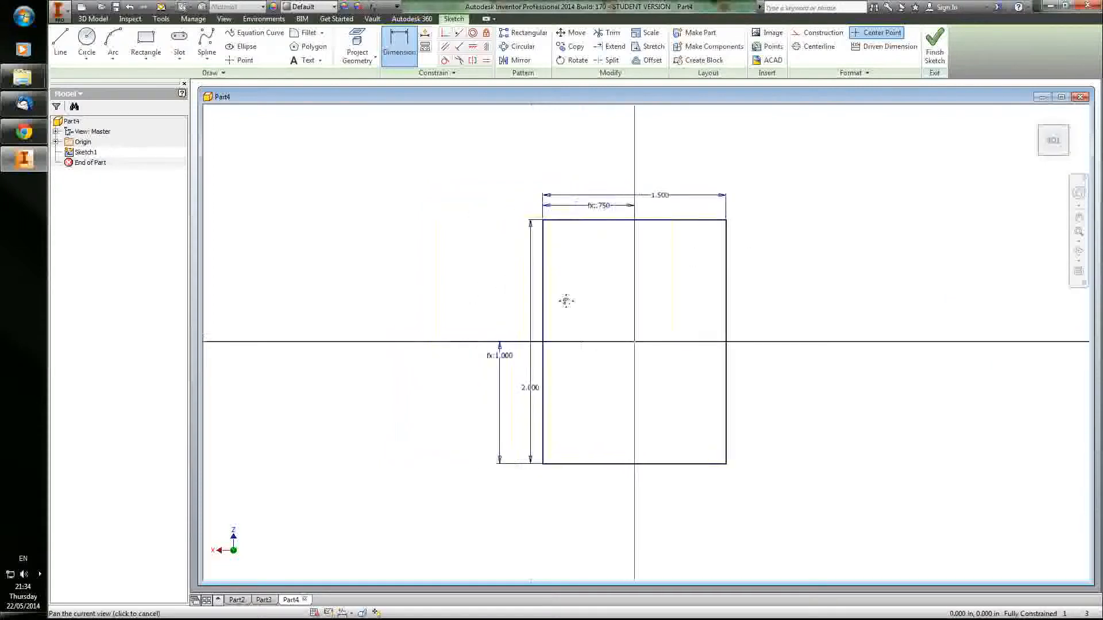
left_click(933, 57)
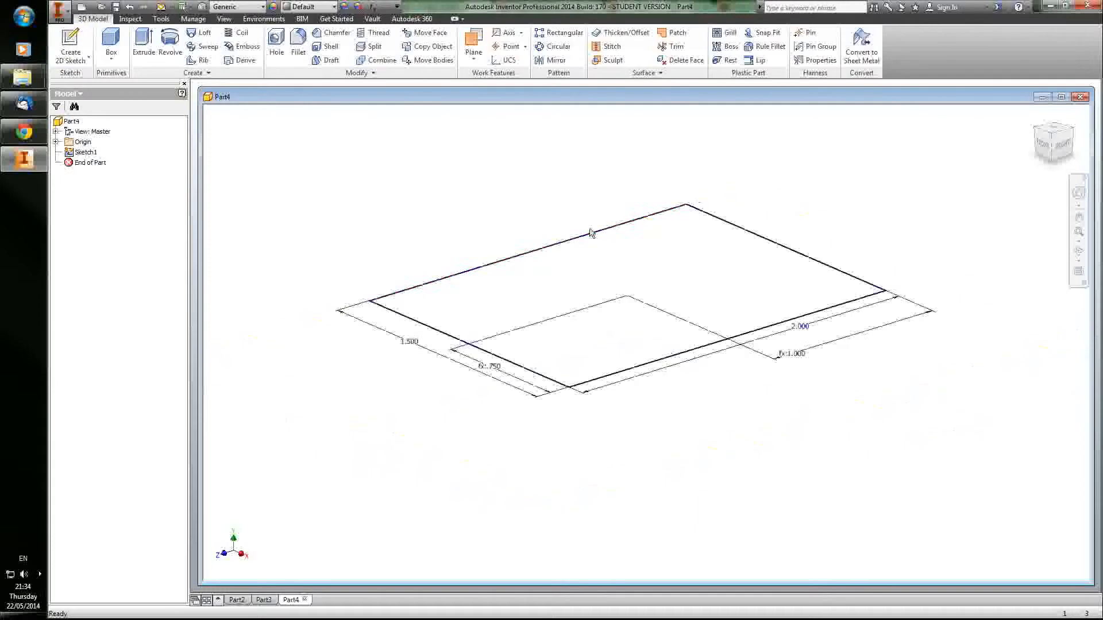
middle_click_drag(732, 209, 683, 212)
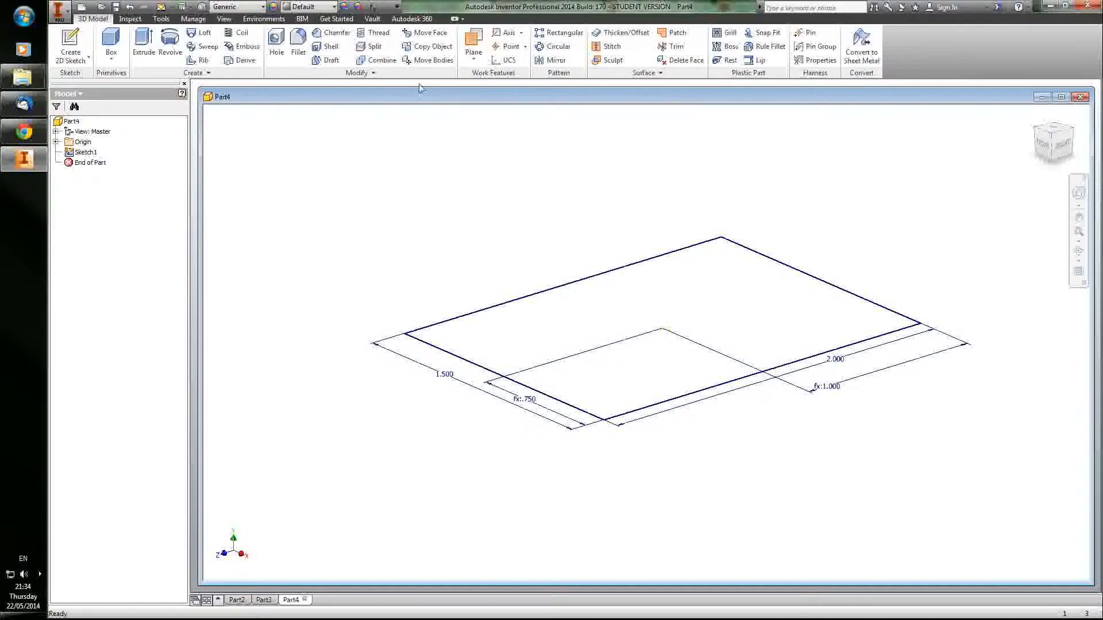
left_click(473, 43)
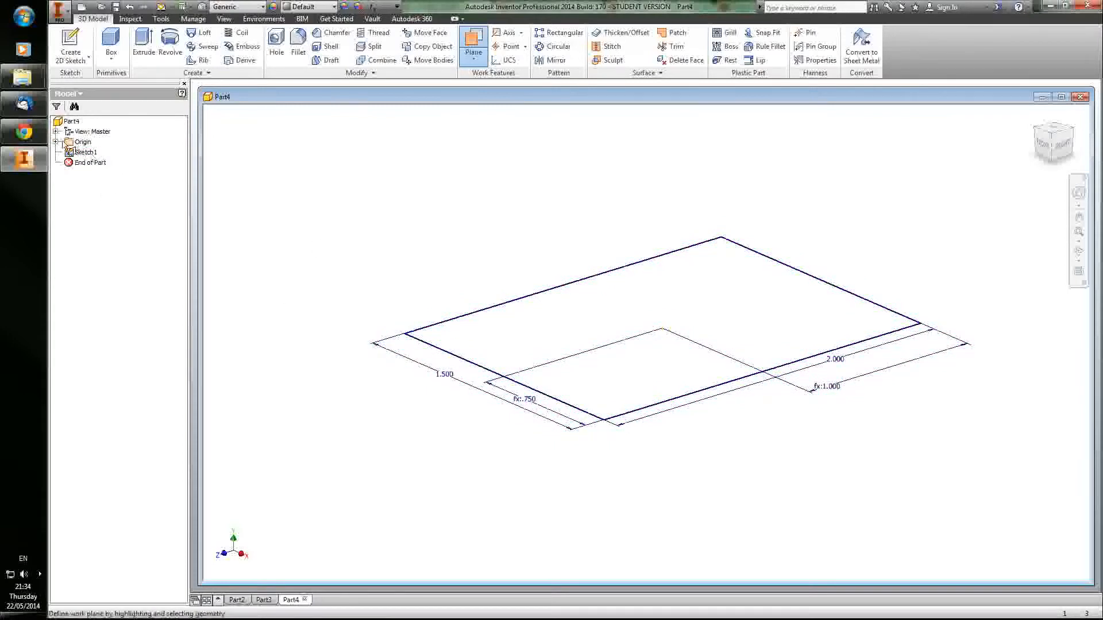
left_click(82, 153)
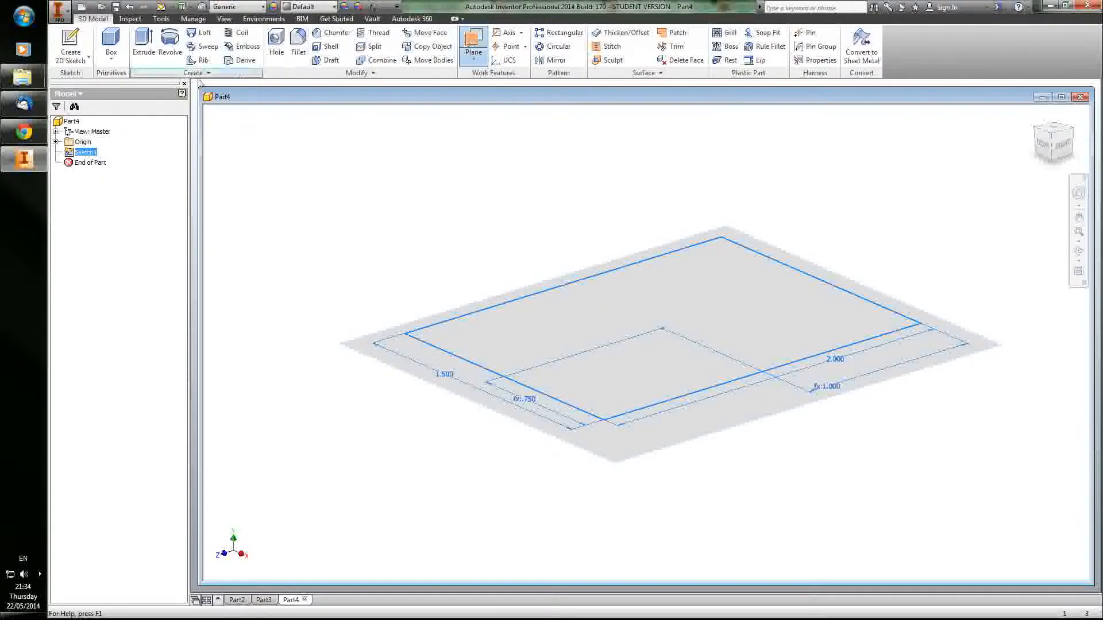
left_click(55, 142)
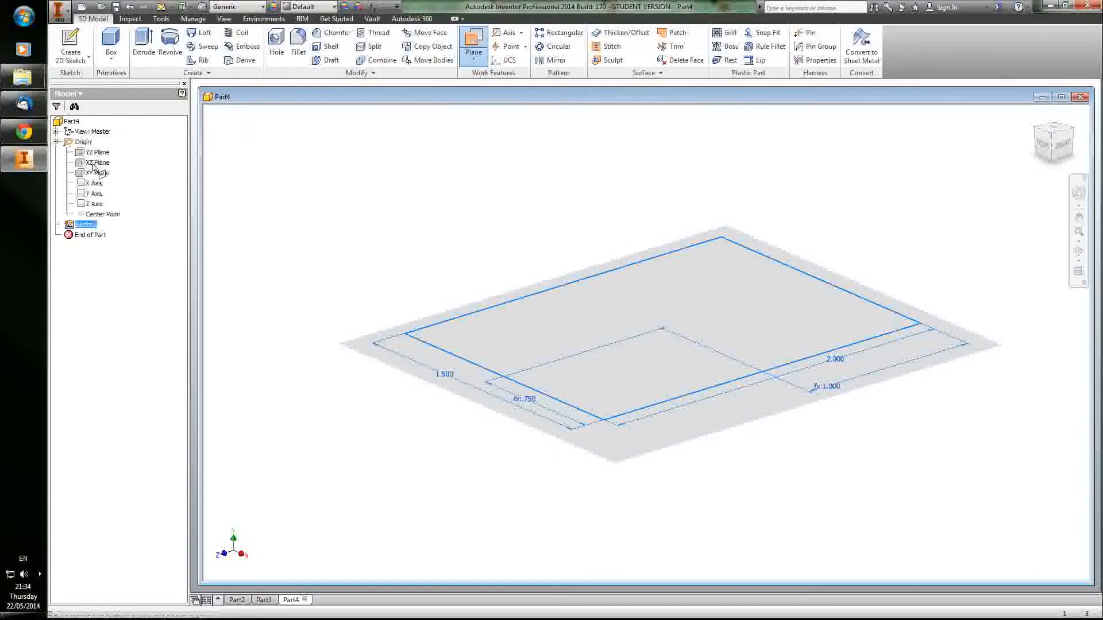
left_click(614, 448)
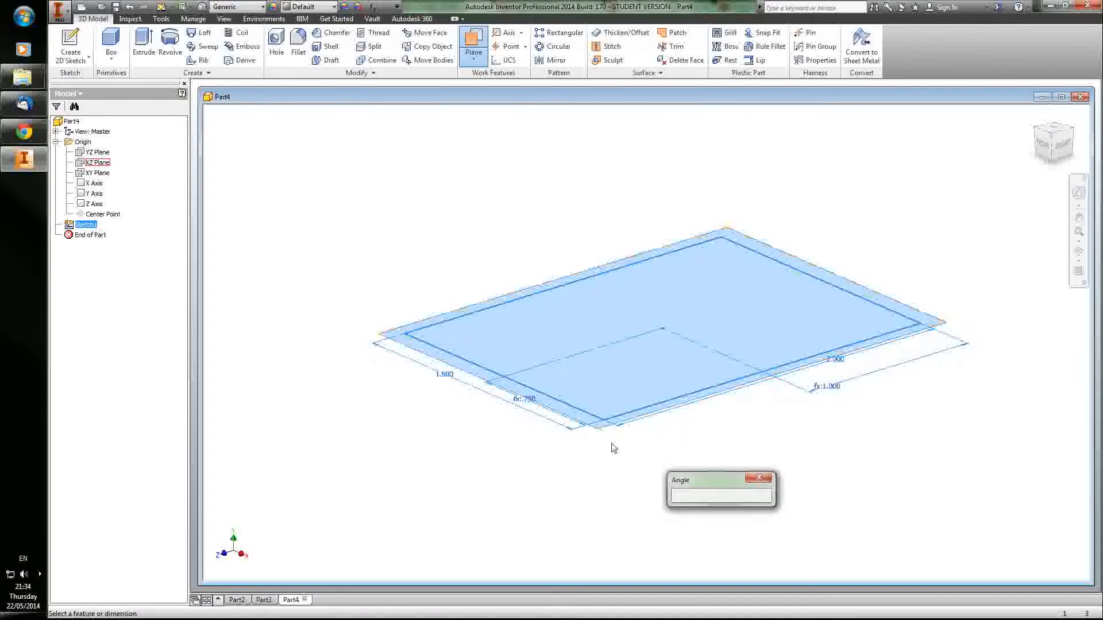
left_click(760, 478)
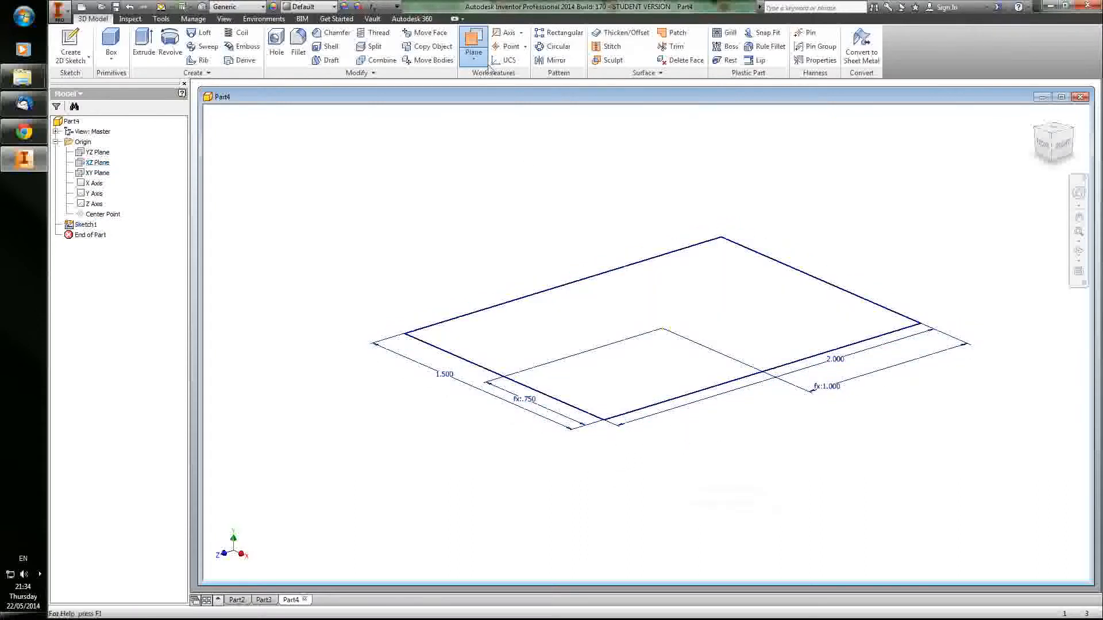
Step: Create a work plane parallel to the XZ plane, offset well above the rectangle sketch
left_click(98, 163)
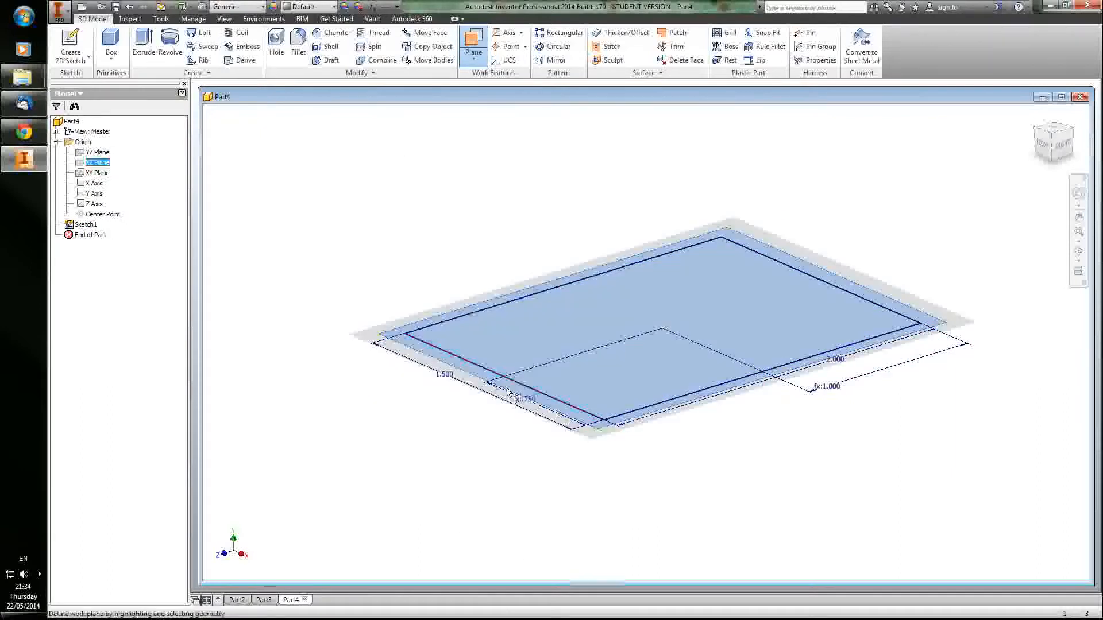
left_click_drag(438, 317, 492, 299)
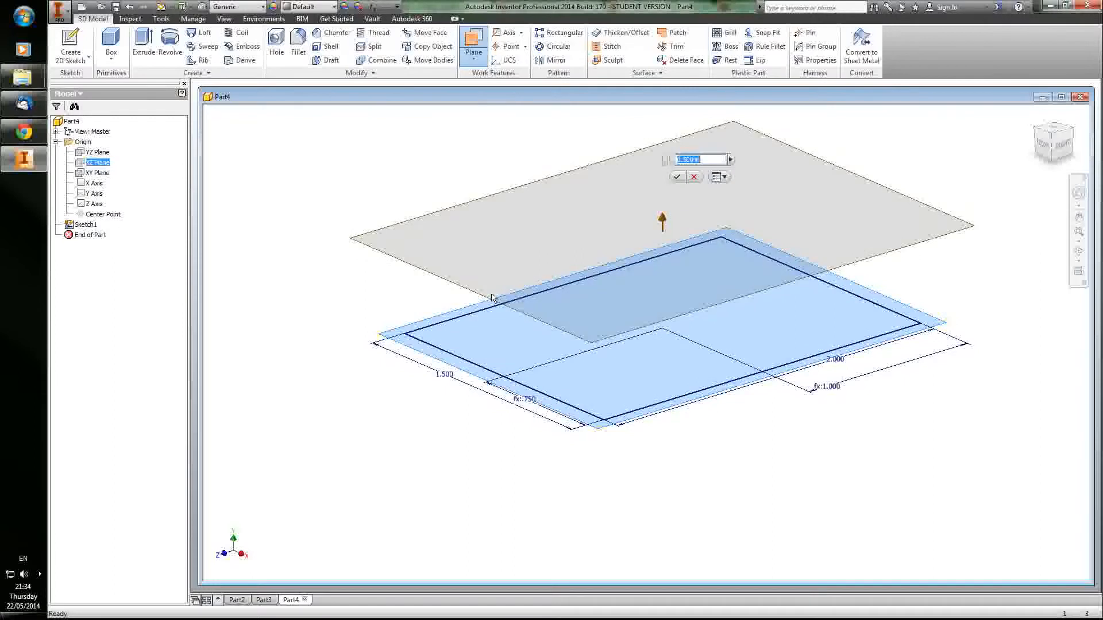
middle_click_drag(457, 181, 456, 301)
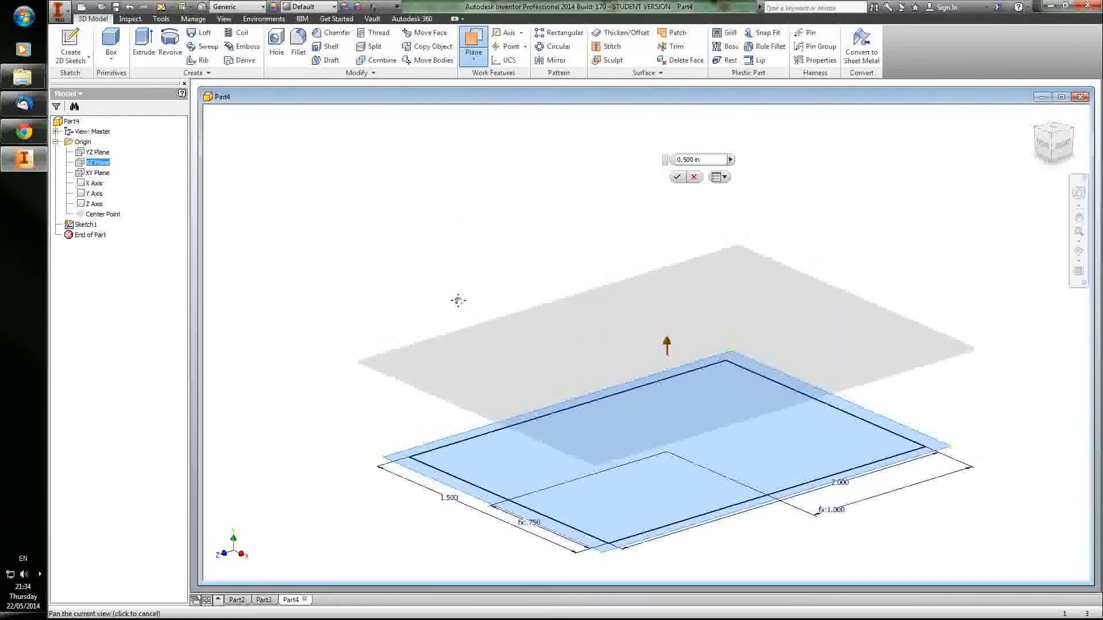
left_click(706, 159)
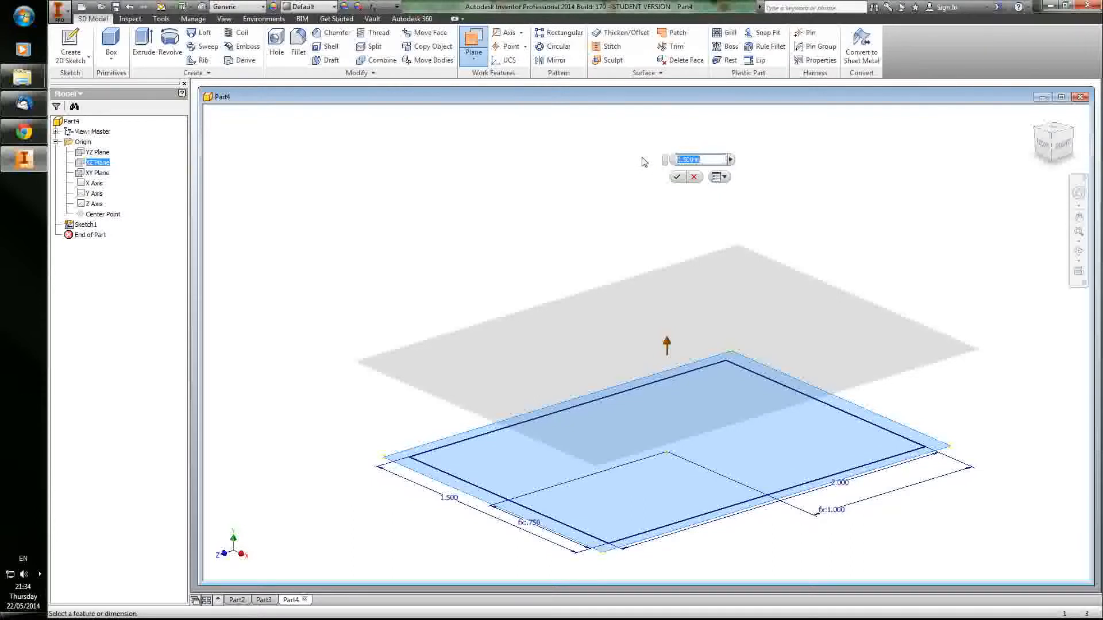
key("Return")
scroll(643, 163, "up", 5)
middle_click_drag(621, 220, 601, 305)
scroll(613, 276, "down", 3)
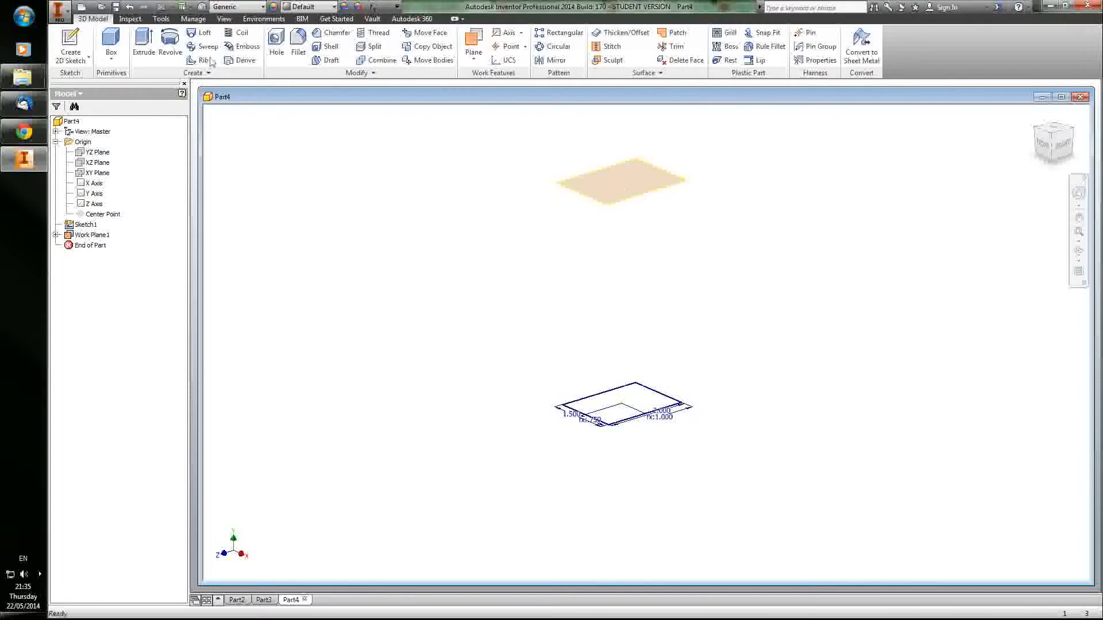
Step: Start a sketch on the offset work plane and draw a rectangle about 3.2 in wide that surrounds the smaller rectangle
left_click(71, 45)
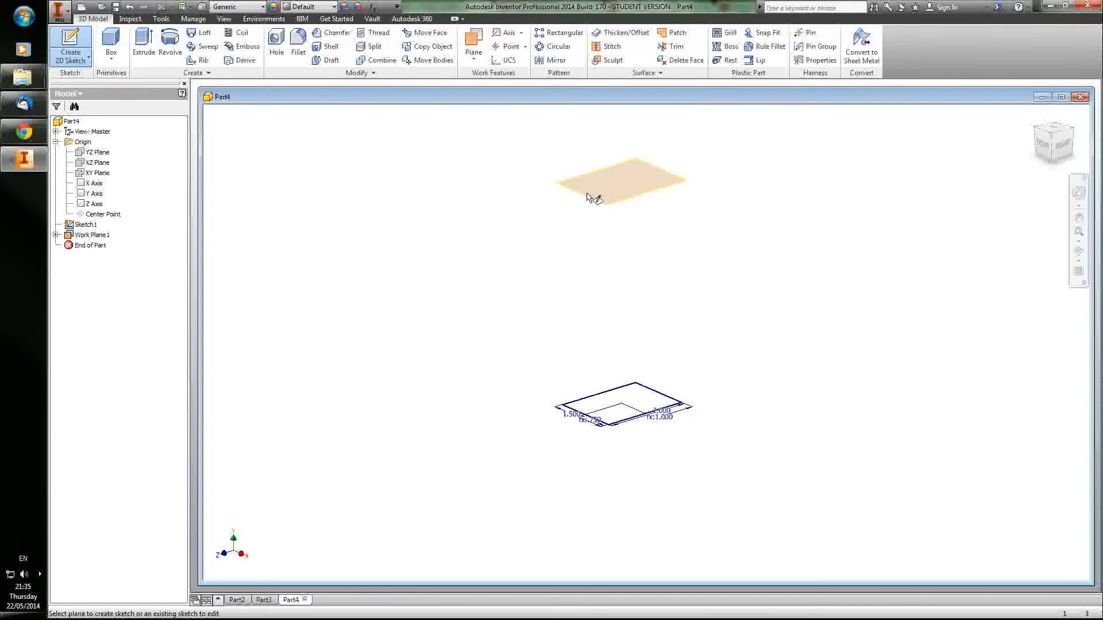
left_click(587, 199)
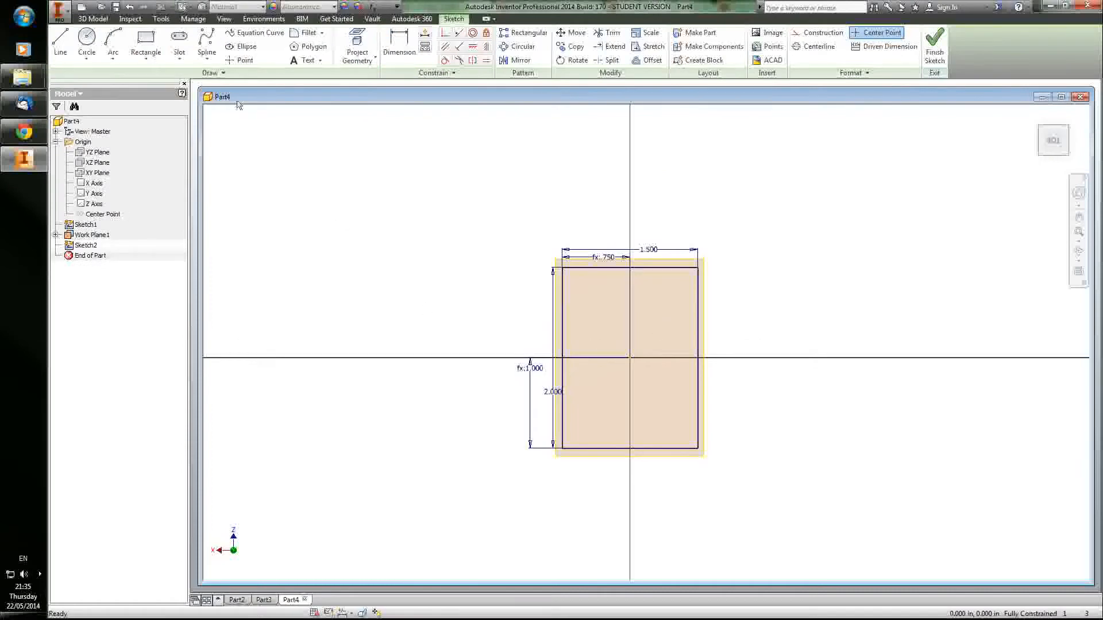
left_click(146, 41)
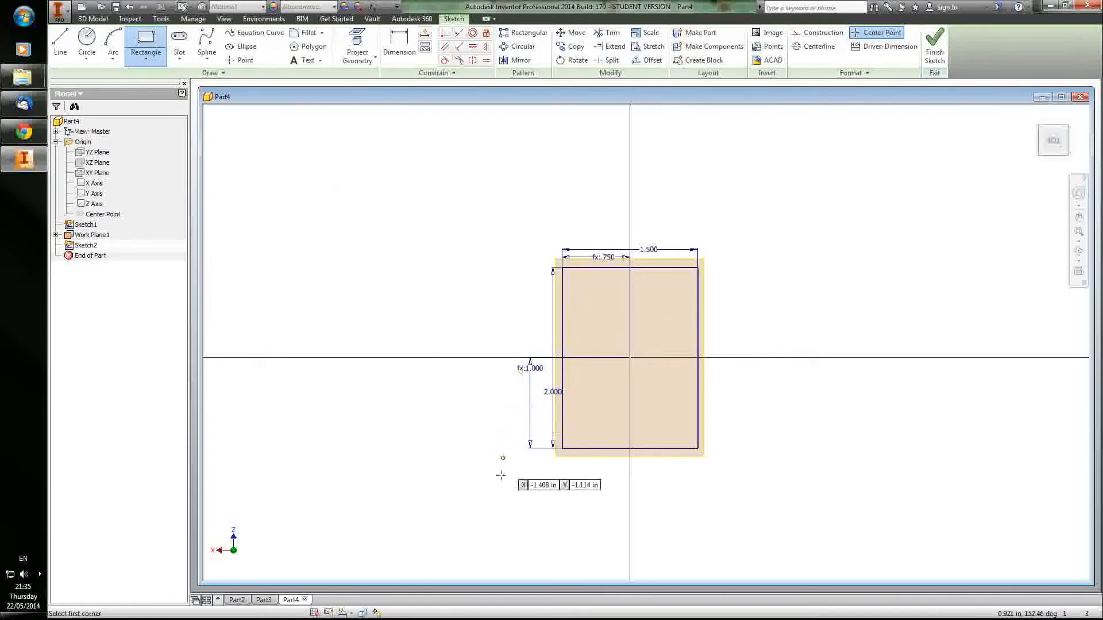
left_click(505, 519)
left_click(790, 167)
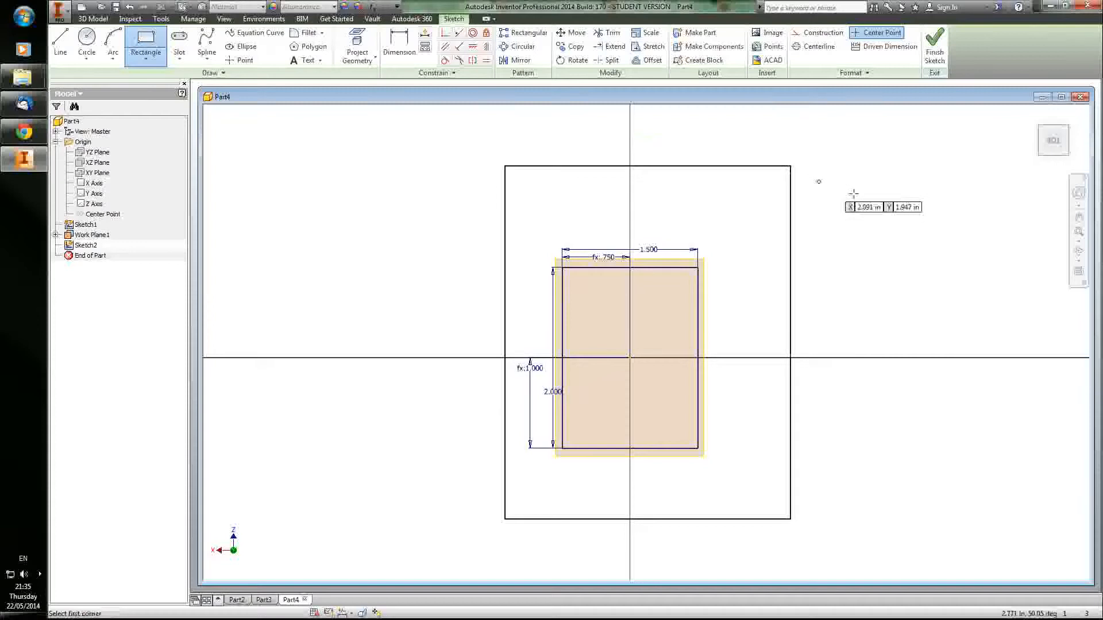
Step: Dimension the new rectangle's top and left edges, setting the width to 3 in and the height to 4 in
key("d")
left_click(611, 167)
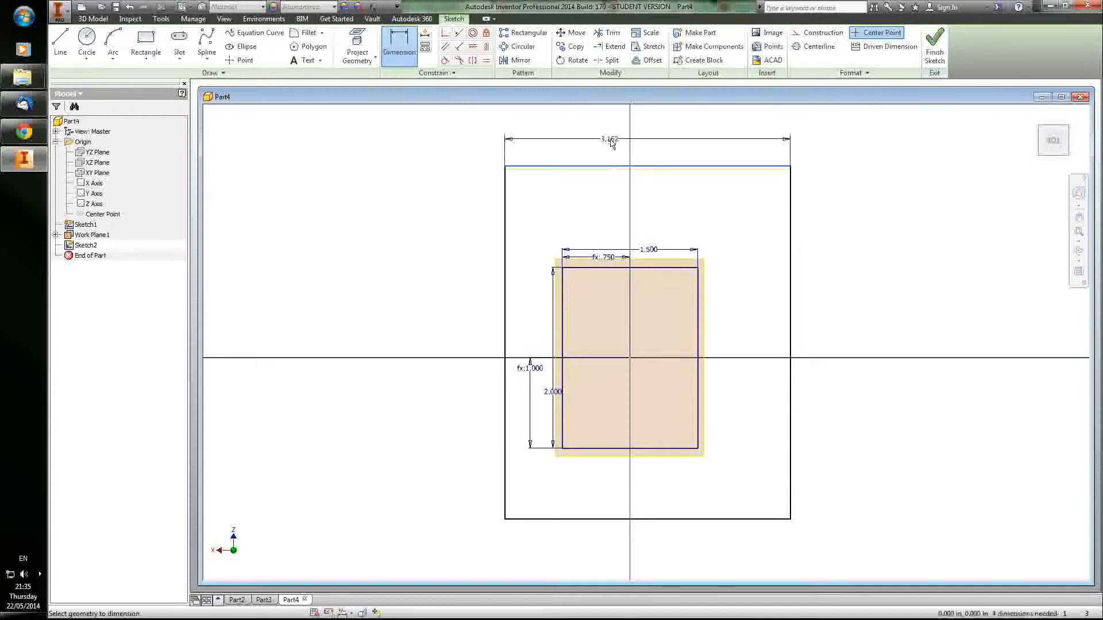
left_click(611, 142)
type("3")
key("Return")
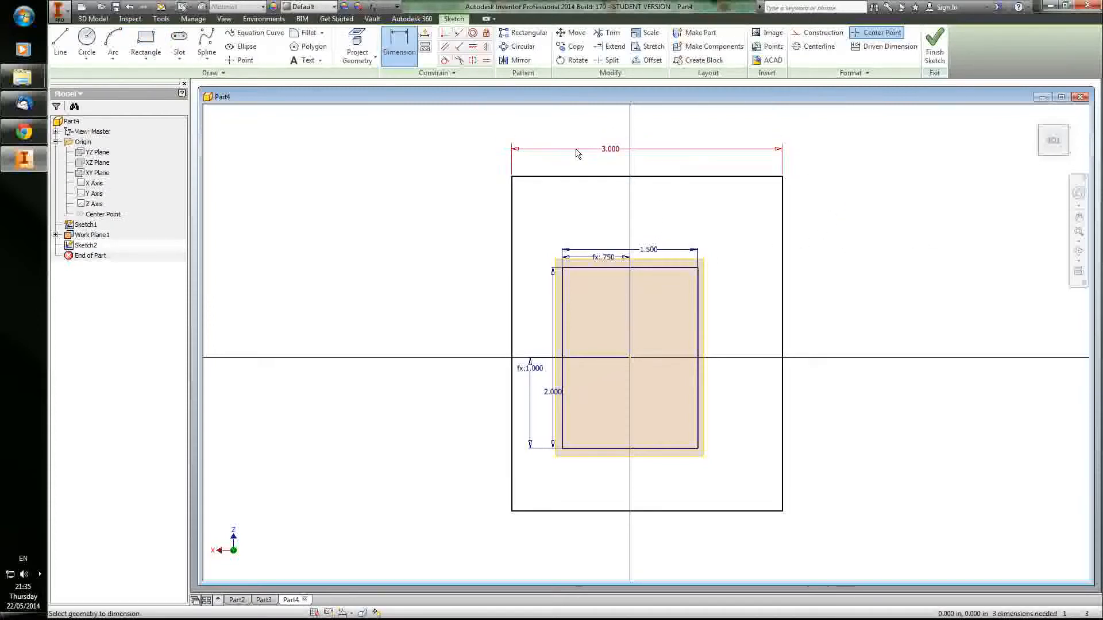
left_click(512, 253)
left_click(431, 287)
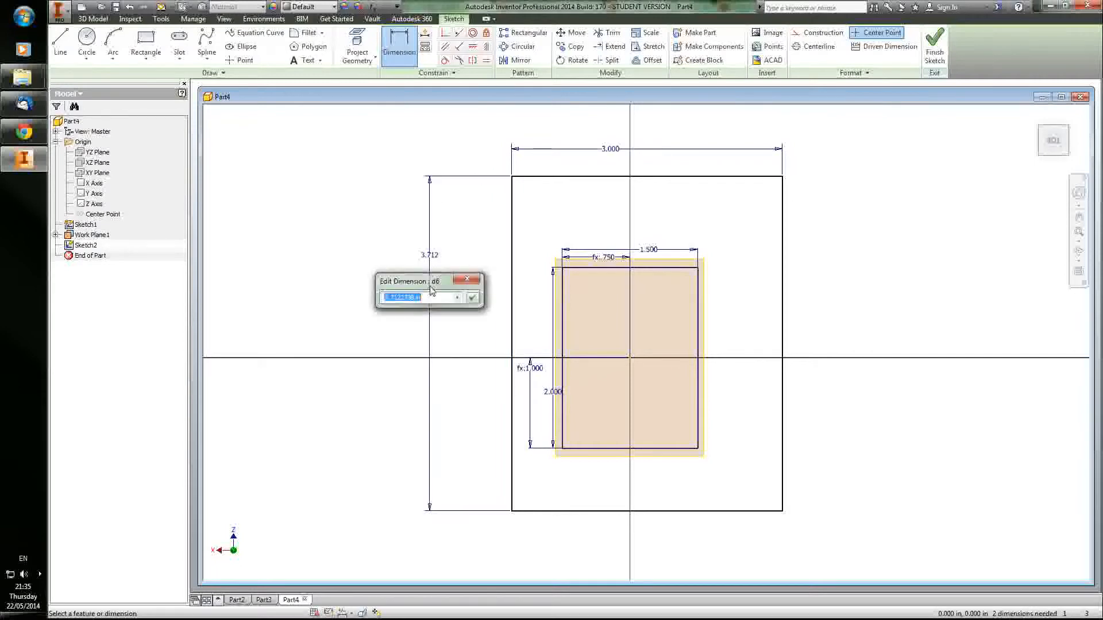
type("4")
key("Return")
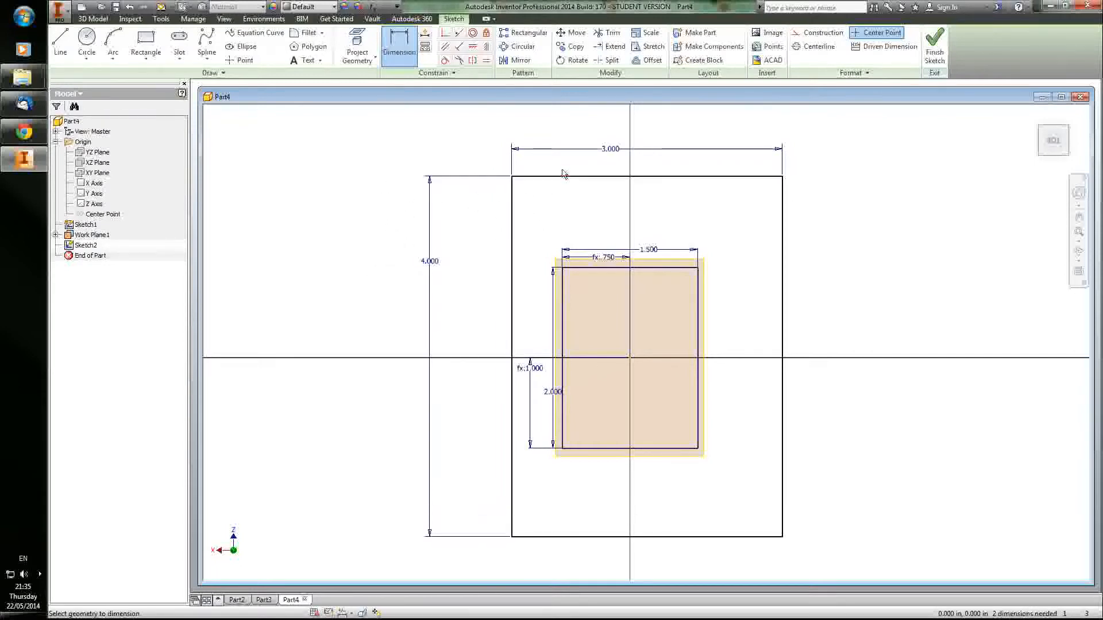
Step: Dimension the large rectangle's left edge from the origin and set the distance to half its width with the expression d5/2
left_click(513, 222)
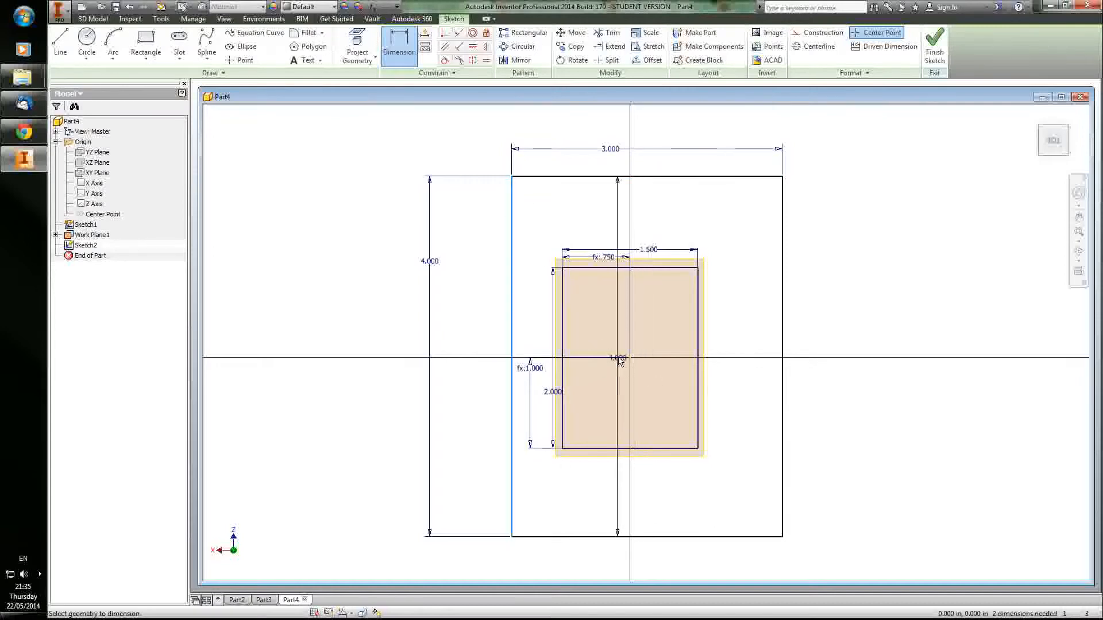
left_click(631, 357)
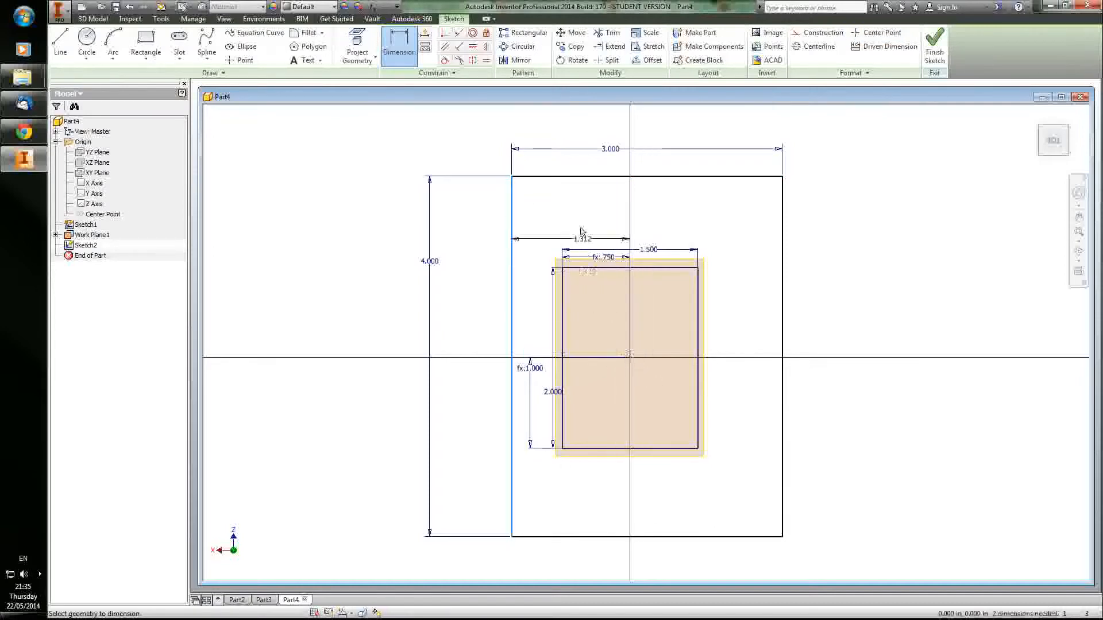
left_click(566, 164)
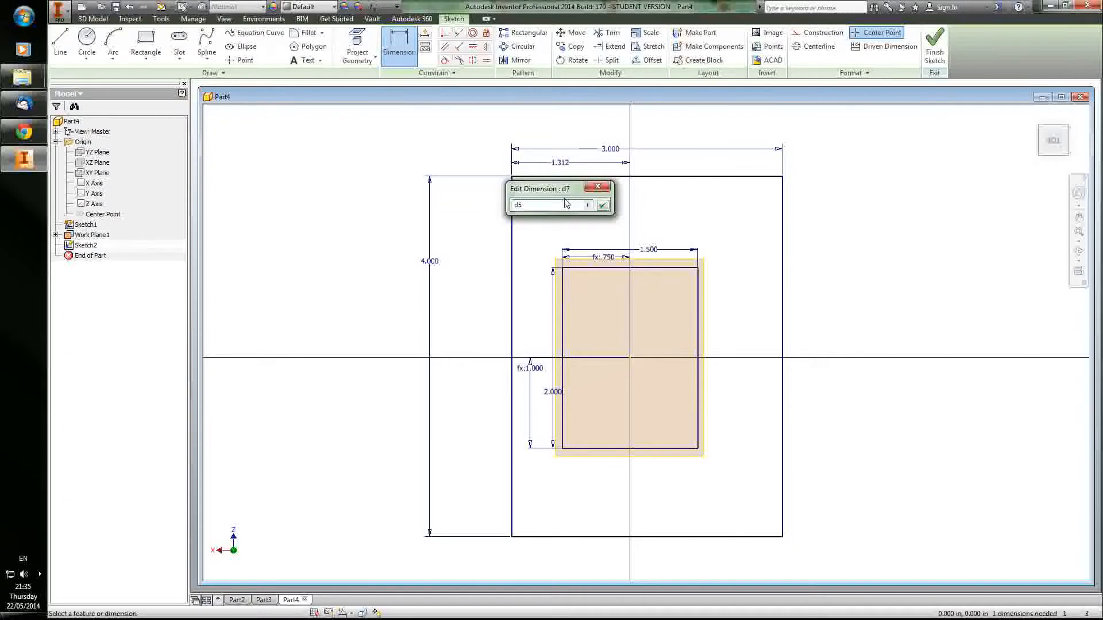
left_click(604, 206)
Step: Dimension the large rectangle's top edge from the origin and set the distance to half its height with the expression d6/2
left_click(417, 262)
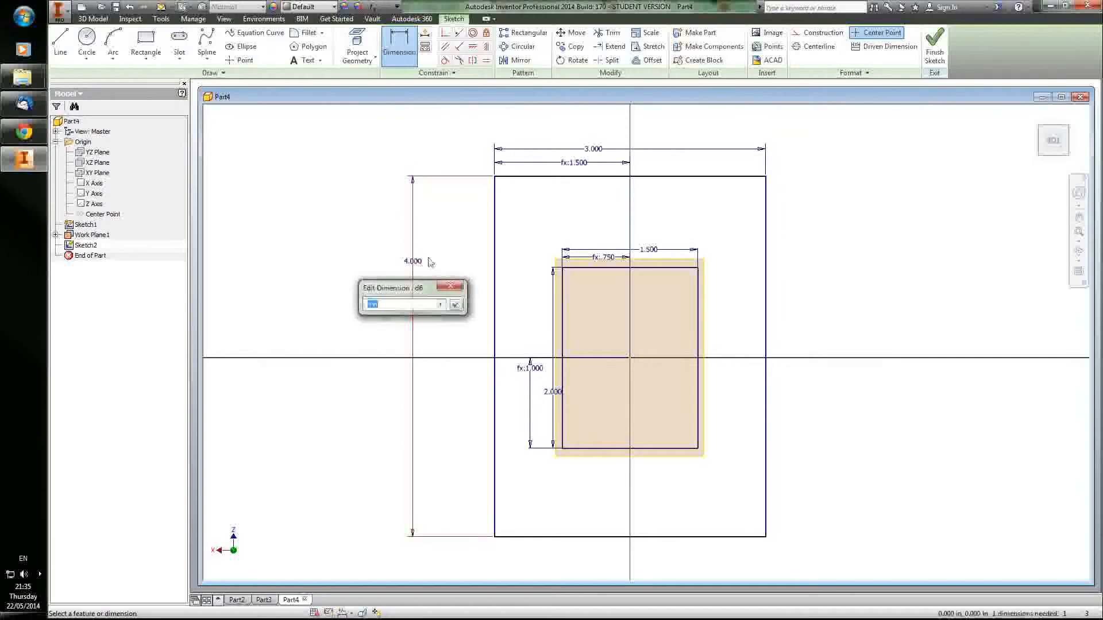
left_click(453, 286)
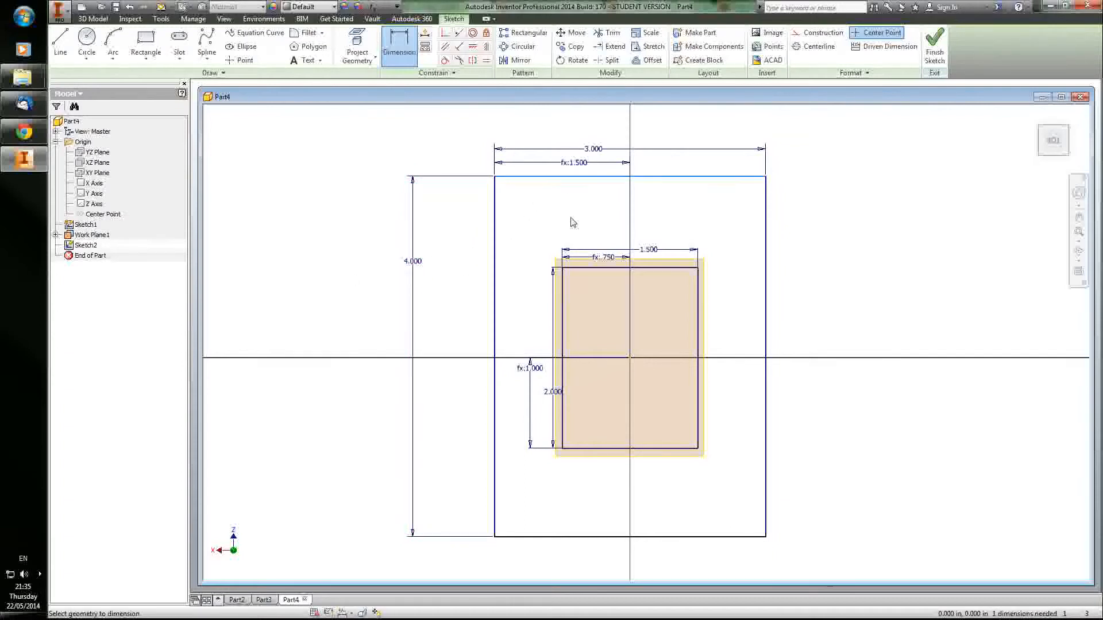
left_click(557, 177)
left_click(630, 358)
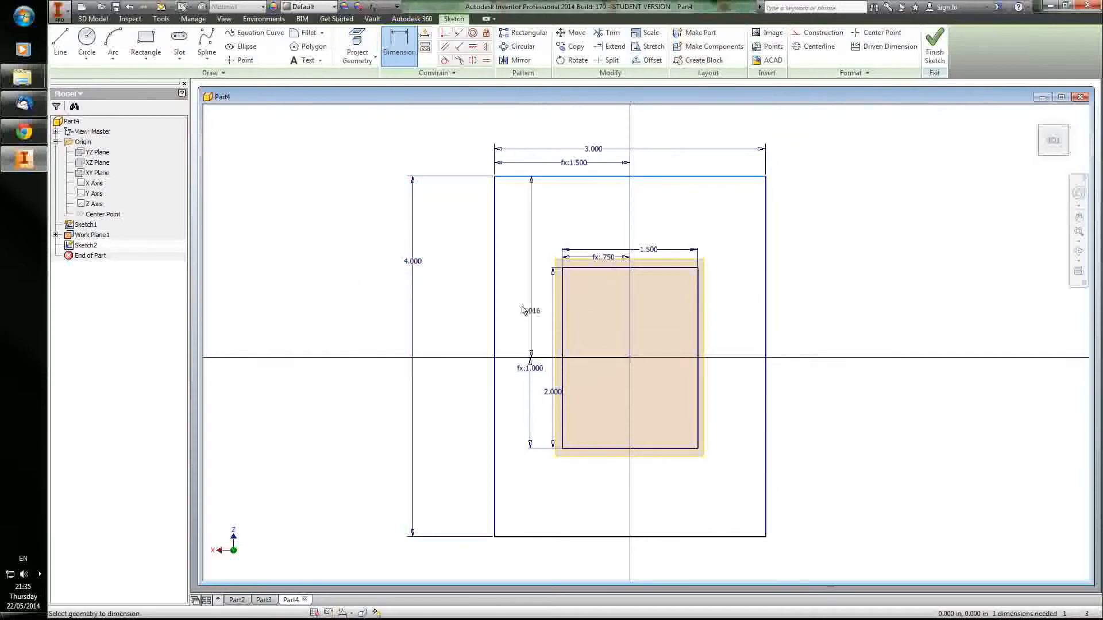
left_click(465, 290)
left_click(413, 262)
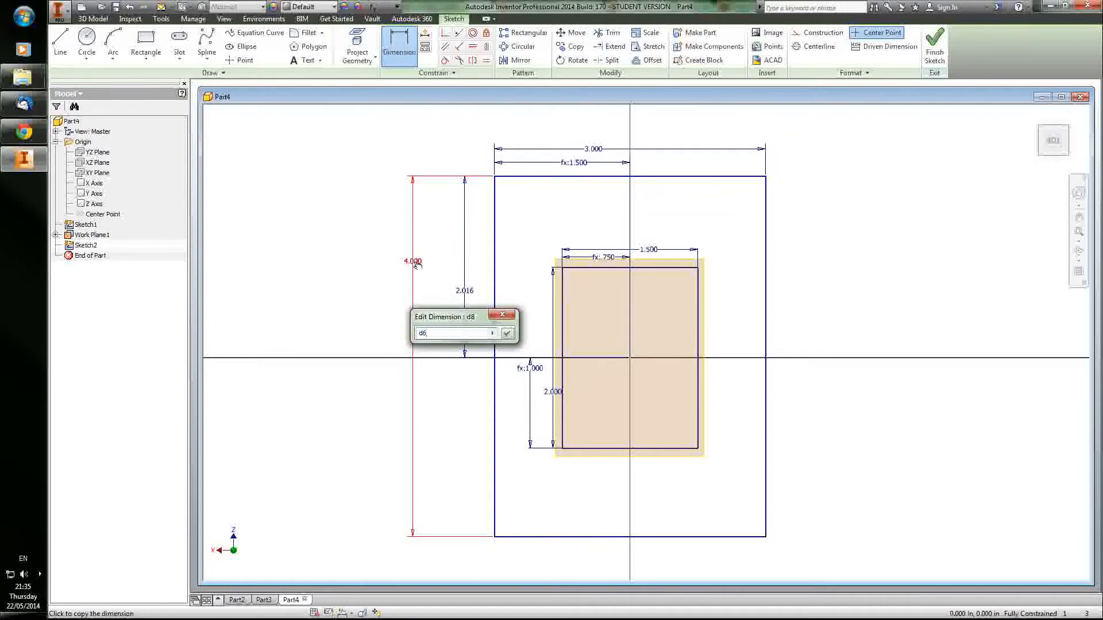
key("Return")
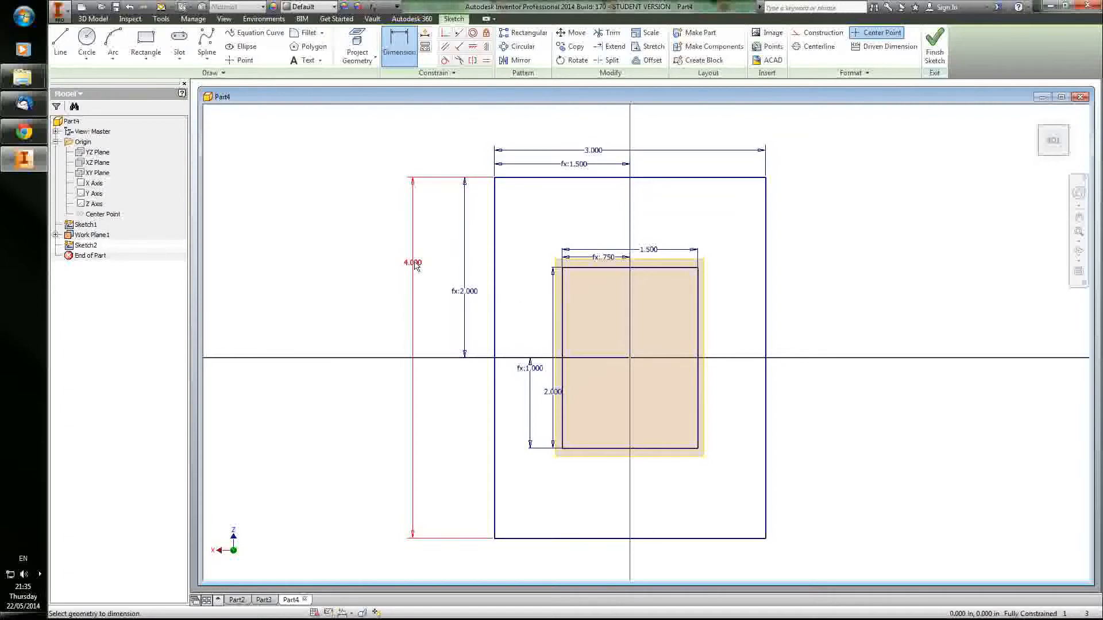
Step: Finish the large rectangle's sketch and return to the 3D model
left_click(940, 57)
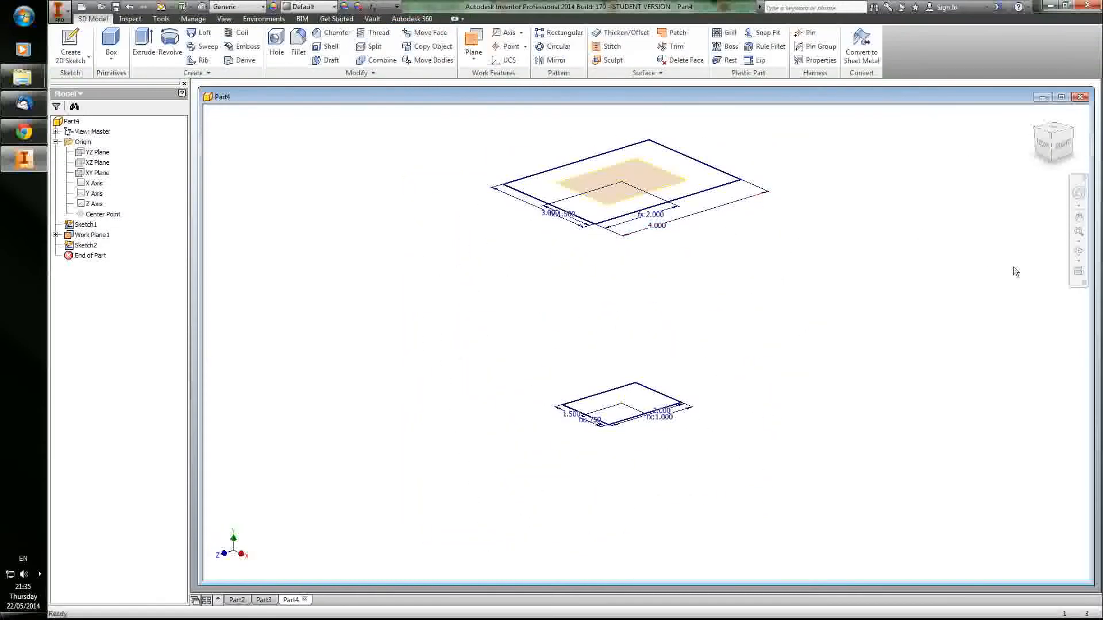
left_click(1079, 251)
left_click_drag(727, 295, 733, 274)
right_click(733, 274)
left_click(775, 275)
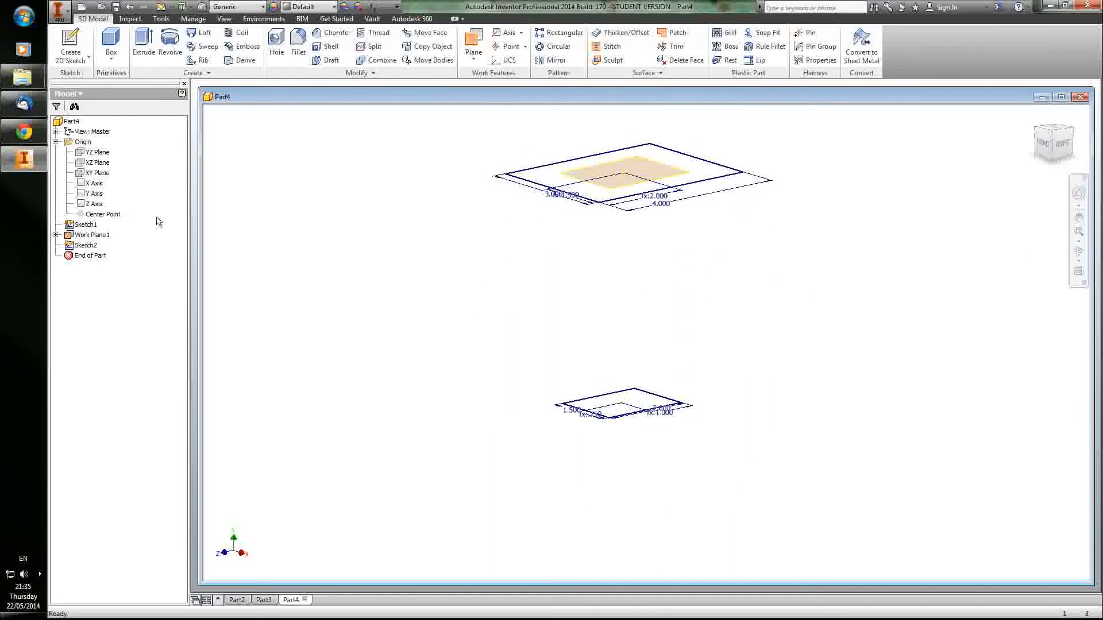
Step: Turn off the visibility of Work Plane1, leaving both rectangle sketches shown
right_click(75, 235)
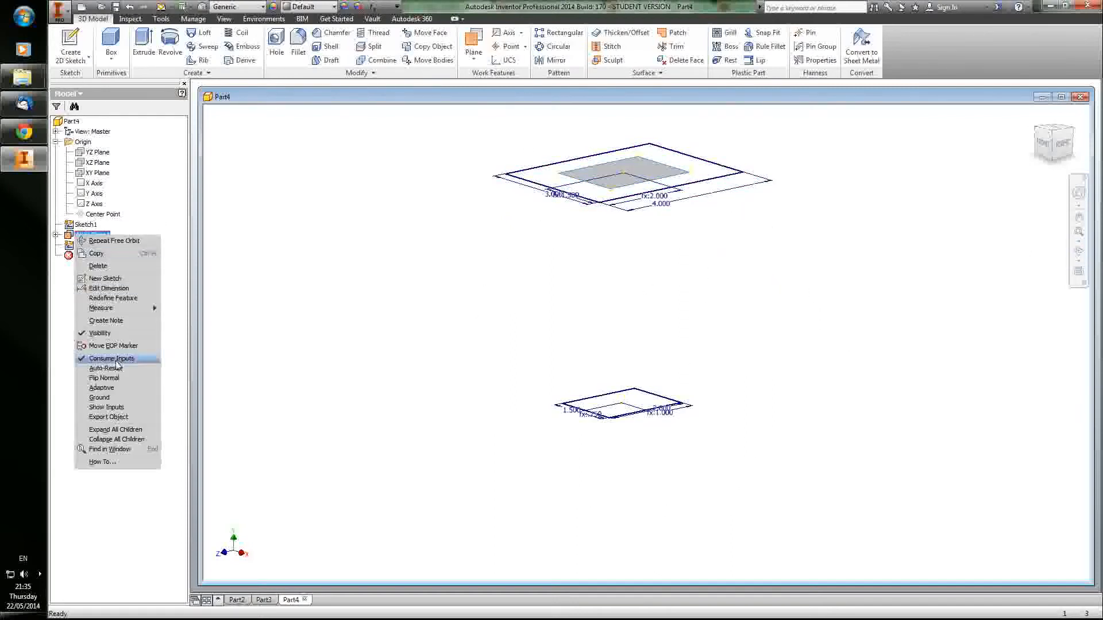
left_click(113, 334)
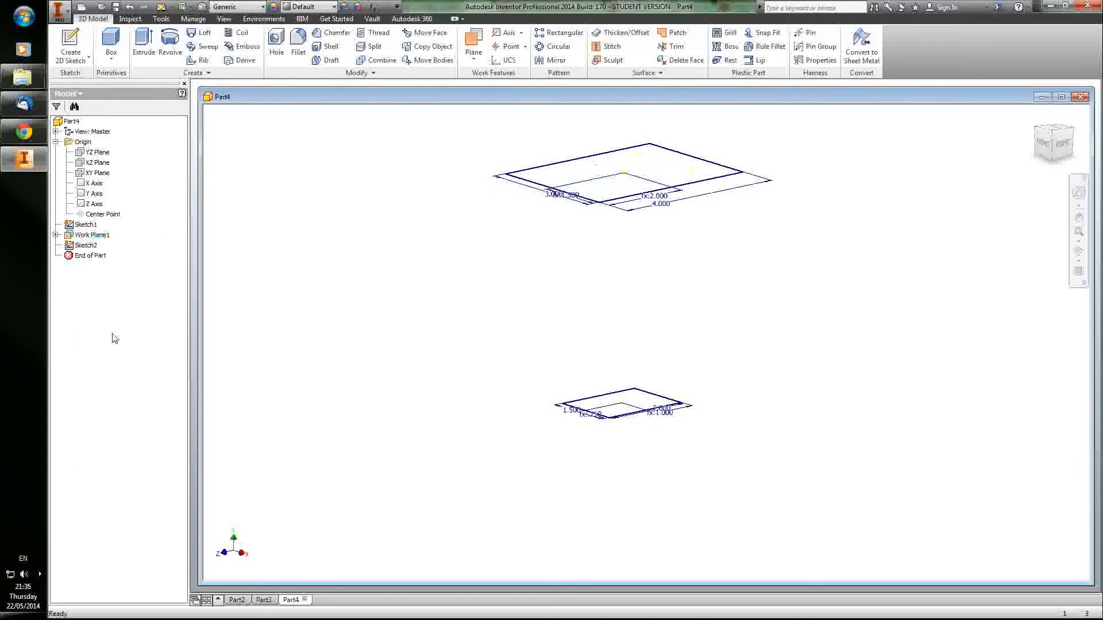
right_click(98, 236)
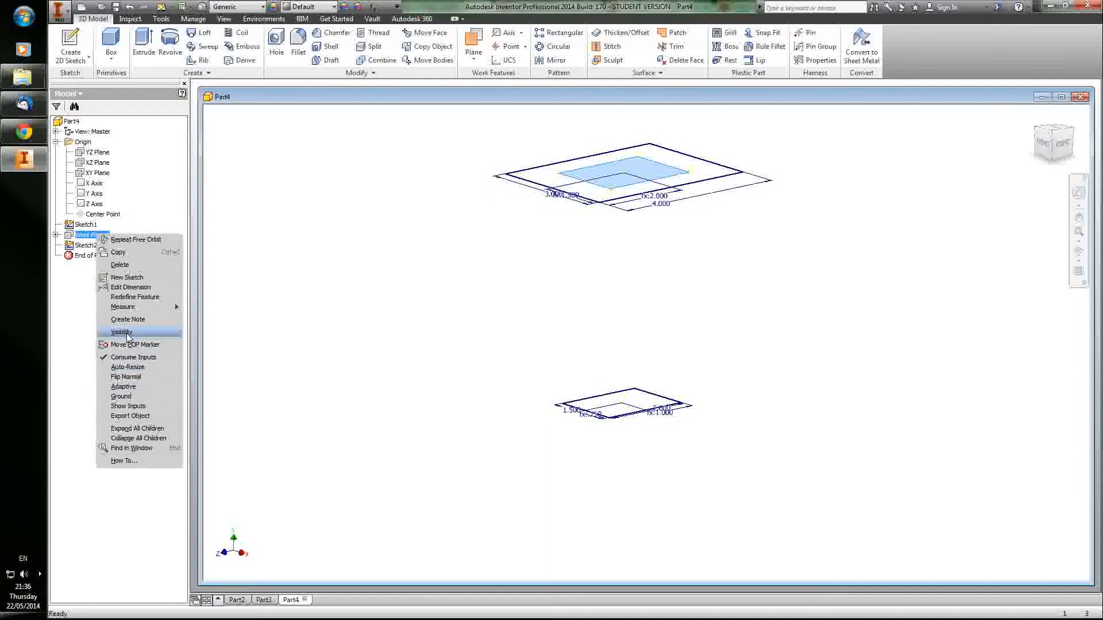
left_click(286, 298)
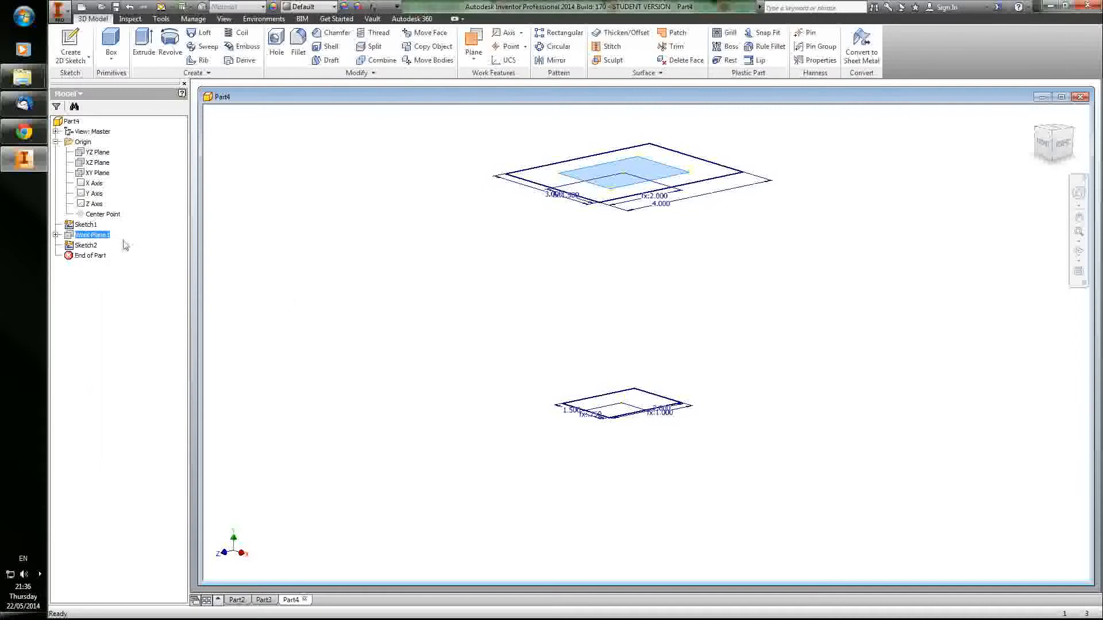
left_click(463, 246)
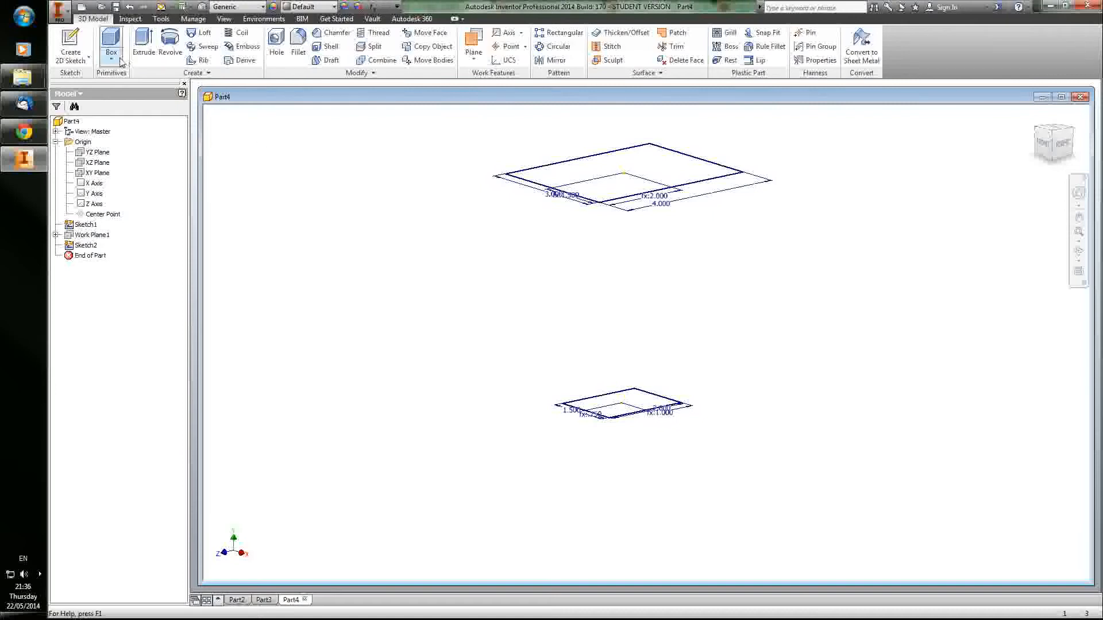
Step: Loft a solid from the small lower rectangle, Sketch1, to the large upper rectangle, Sketch2
left_click(201, 33)
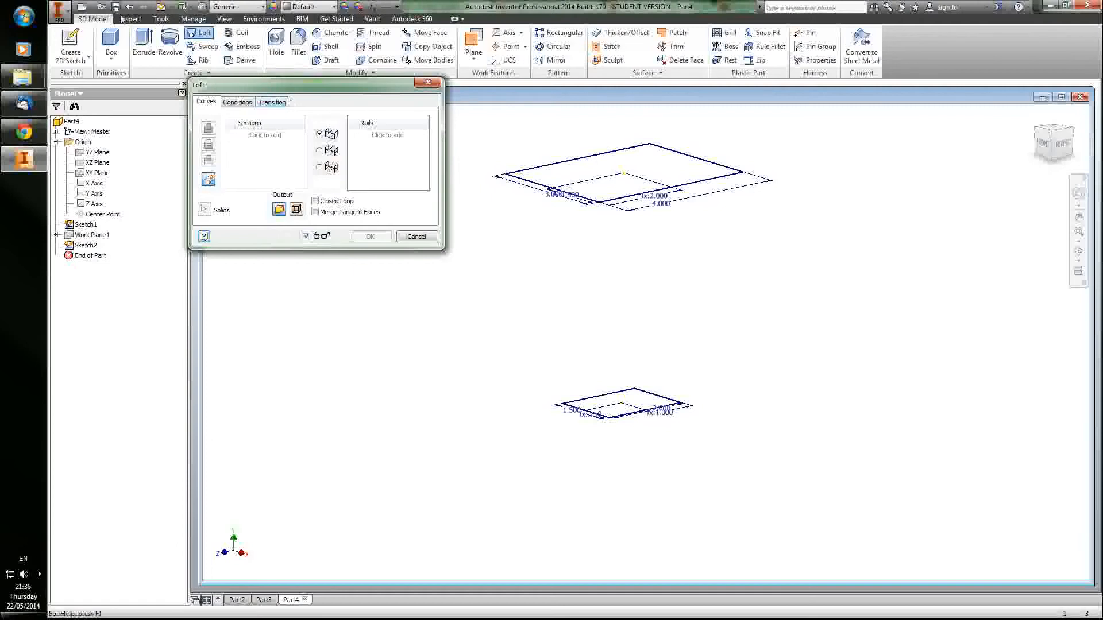
left_click_drag(349, 98, 324, 119)
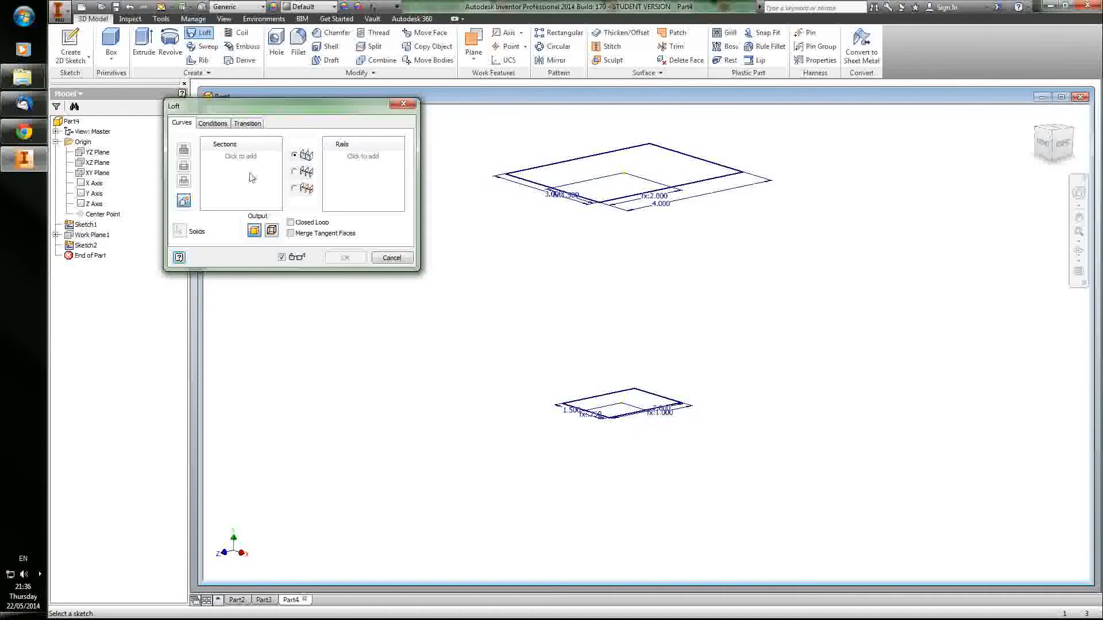
left_click(591, 412)
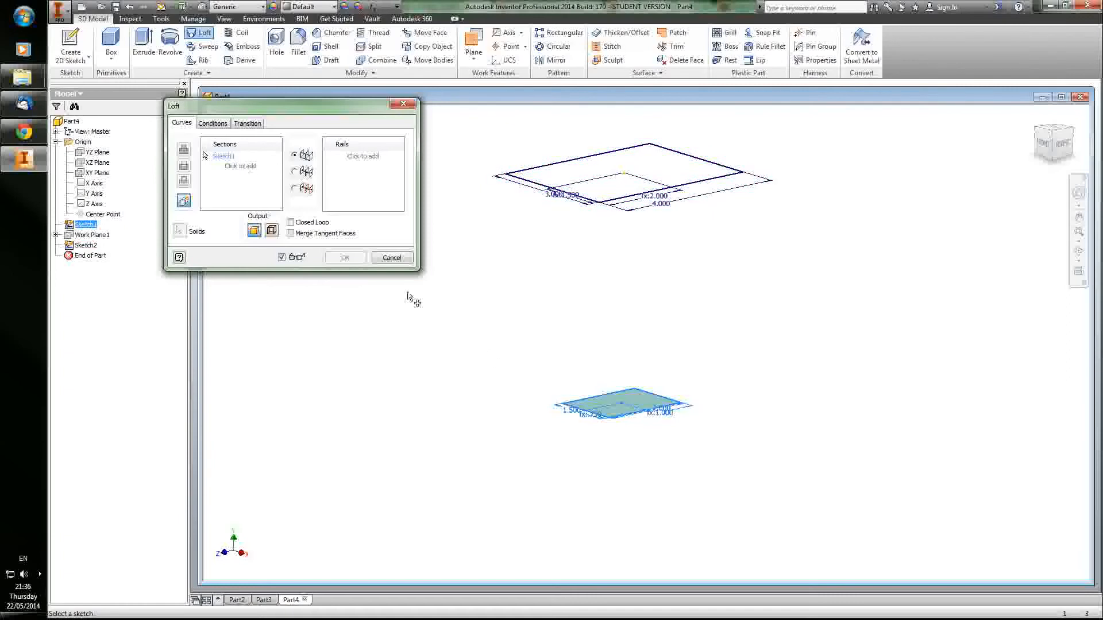
left_click(238, 167)
left_click(567, 192)
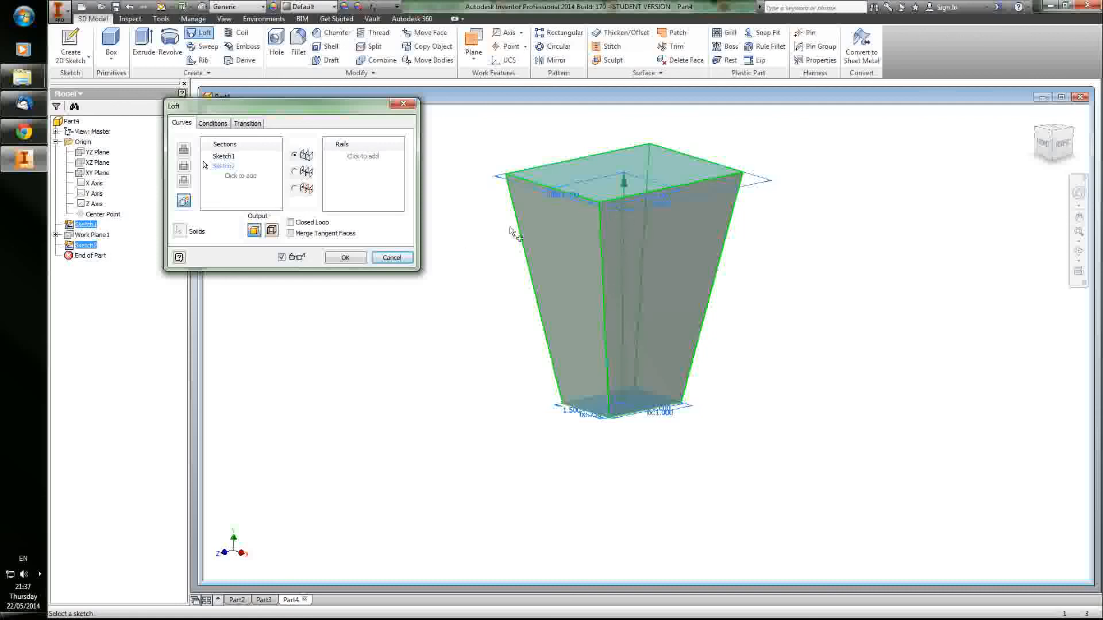
left_click(345, 258)
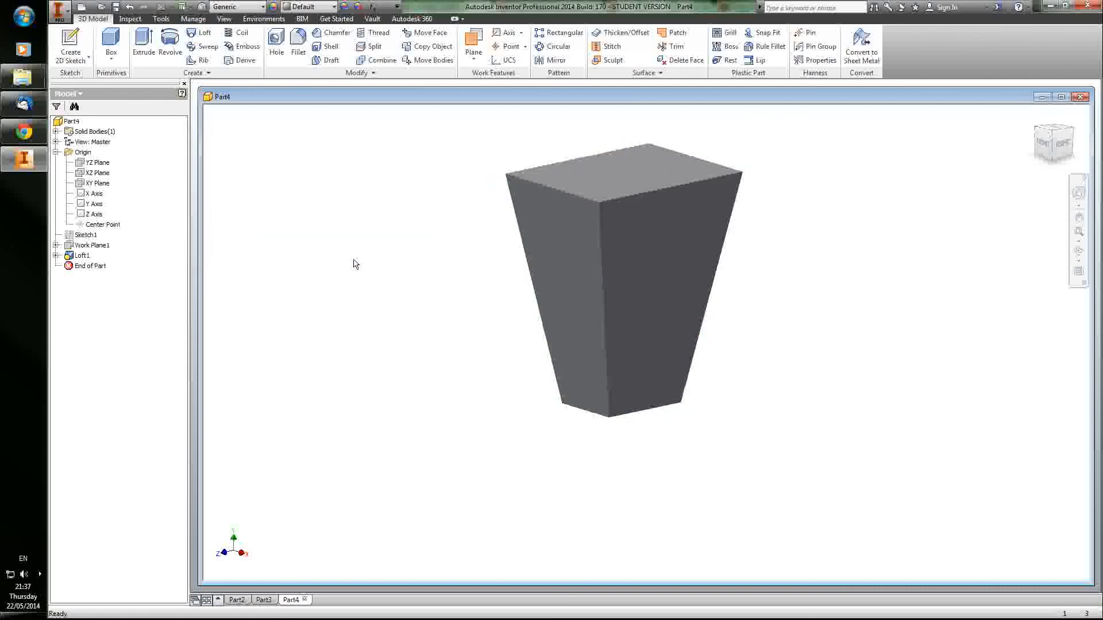